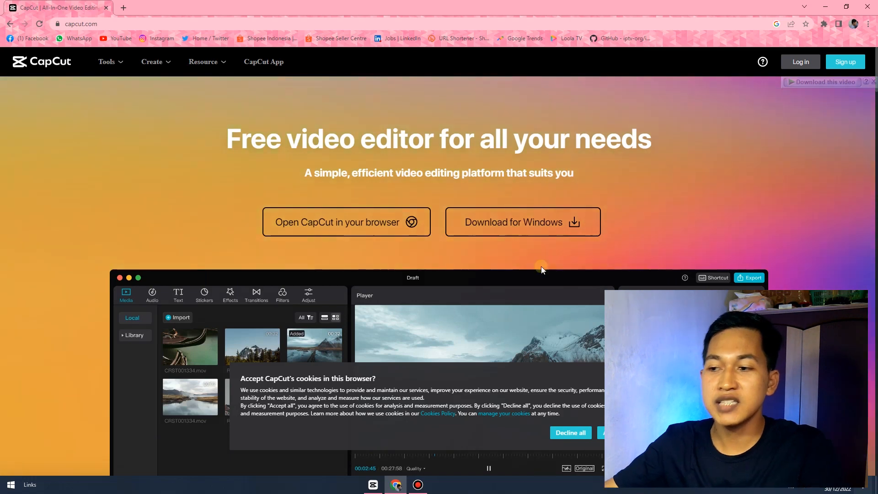
Switch to the CapCut desktop editor and show the project's imported media.
{"action": "left_click", "coordinate": [371, 485]}
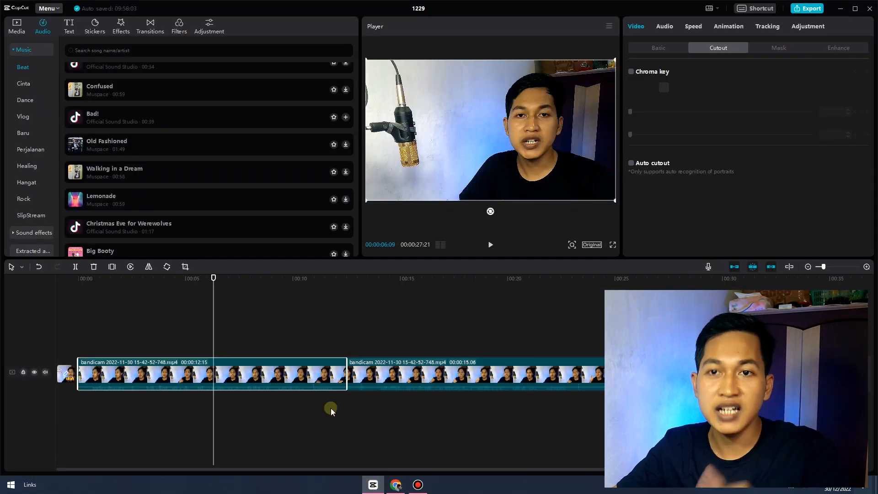
{"action": "left_click", "coordinate": [18, 27]}
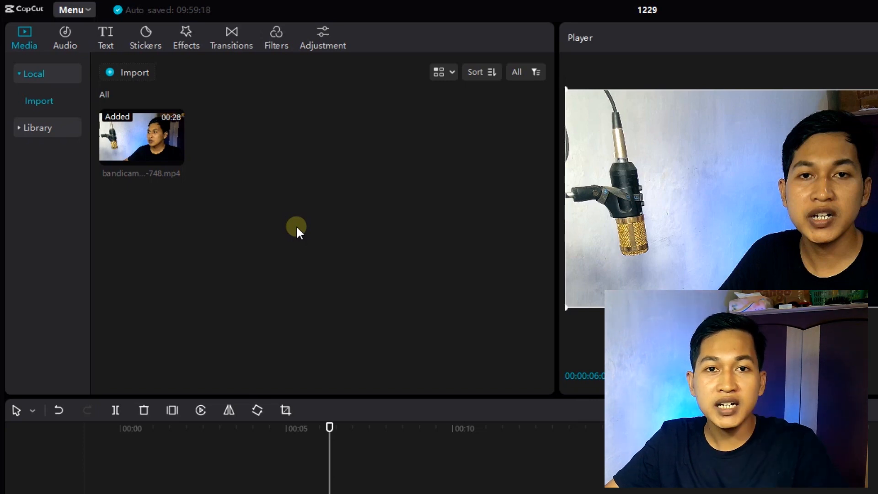
Browse the Beat music list and the audio categories, and show the TikTok audio section.
{"action": "left_click", "coordinate": [67, 32]}
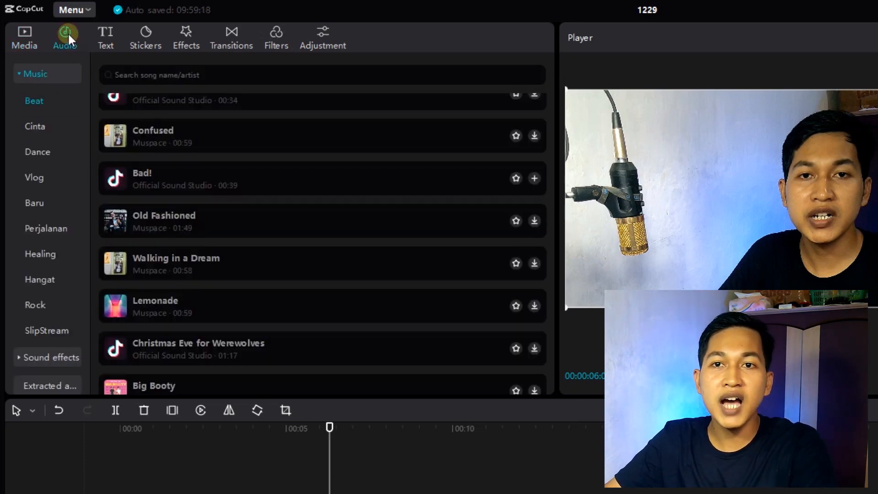
{"action": "scroll", "coordinate": [243, 183], "scroll_direction": "up", "scroll_amount": 5}
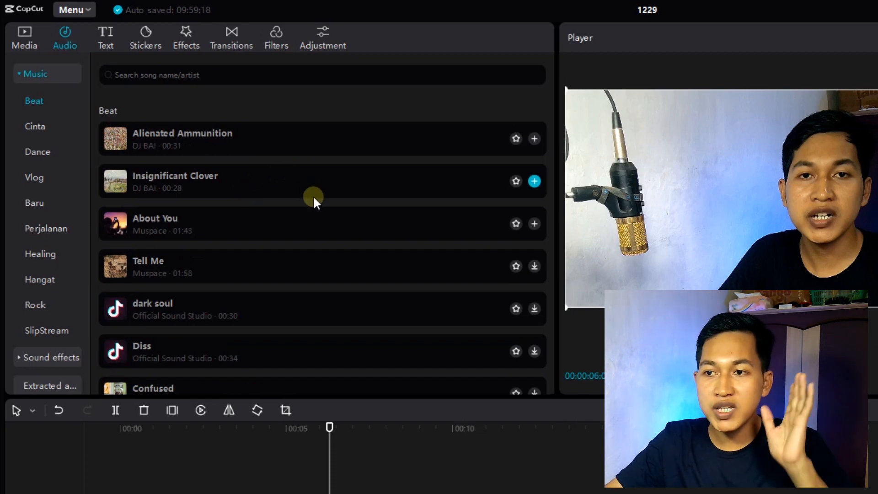
{"action": "scroll", "coordinate": [314, 199], "scroll_direction": "down", "scroll_amount": 5}
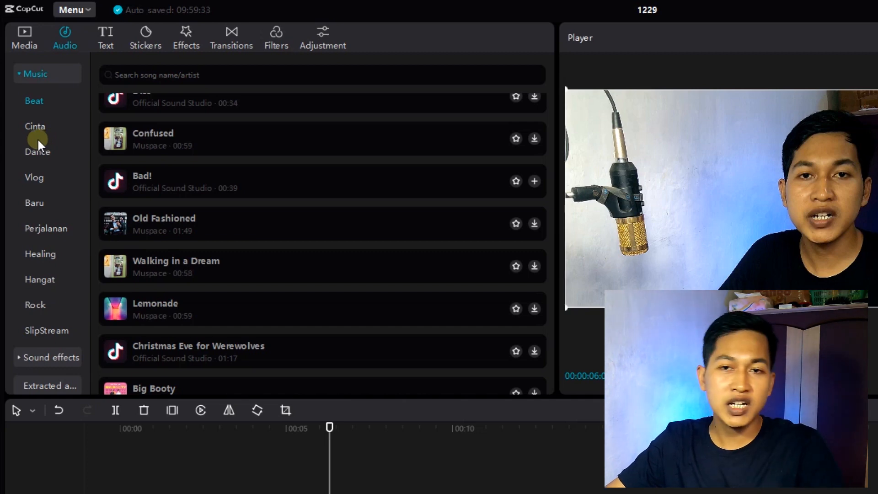
{"action": "scroll", "coordinate": [49, 242], "scroll_direction": "down", "scroll_amount": 1}
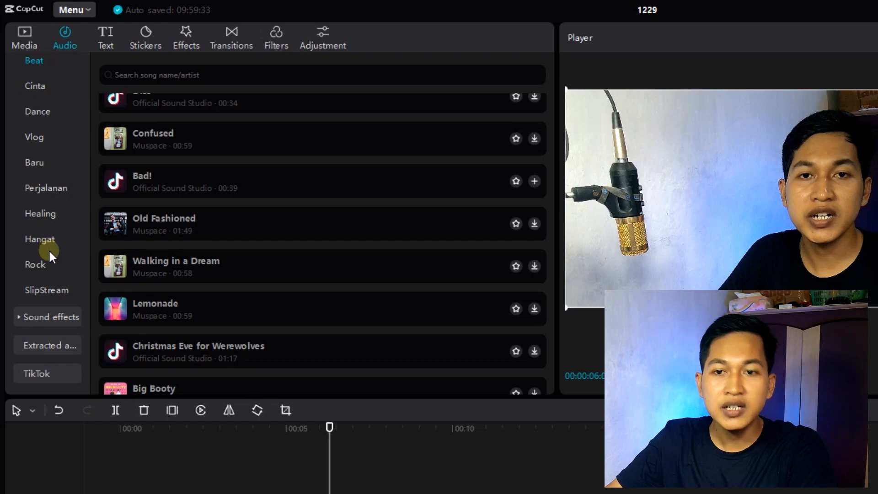
{"action": "left_click", "coordinate": [50, 367]}
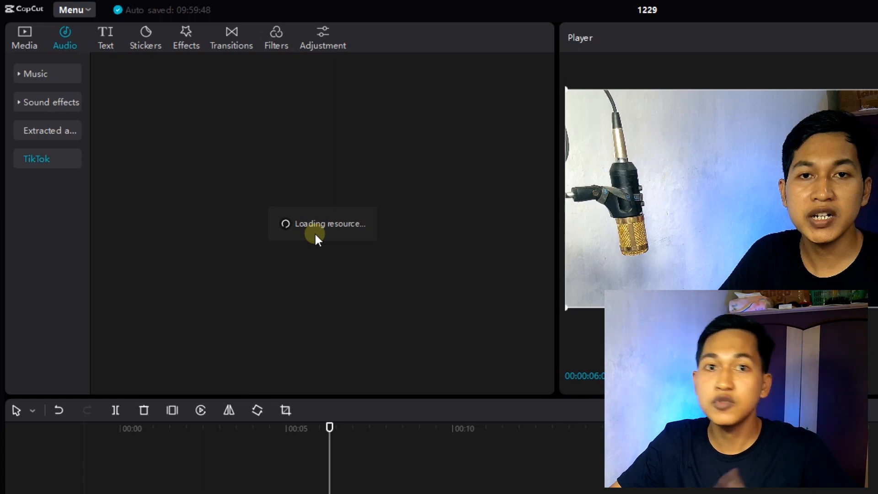
Look over the Trending text effects and preview the green "OOPS" sticker from the Trending stickers.
{"action": "left_click", "coordinate": [102, 38]}
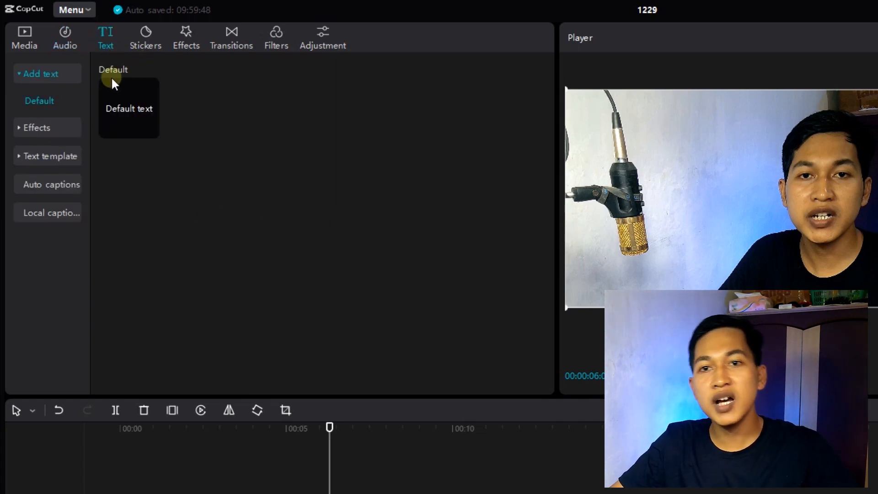
{"action": "left_click", "coordinate": [54, 131]}
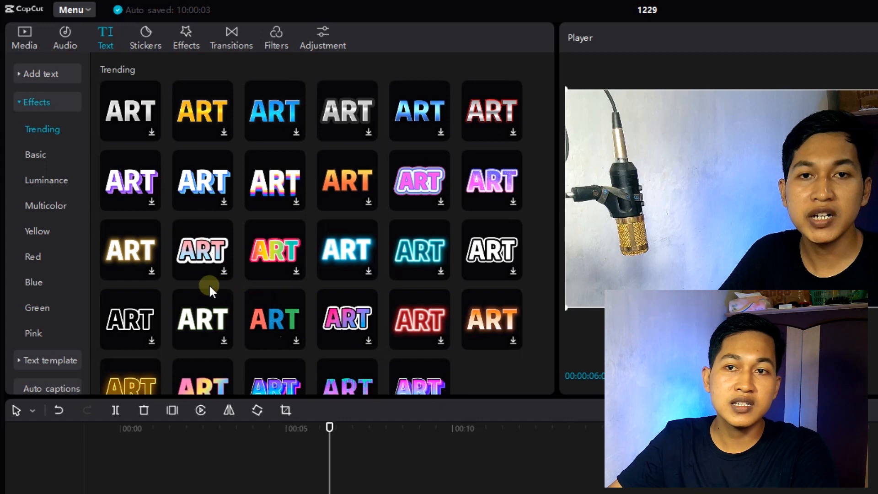
{"action": "left_click", "coordinate": [149, 40]}
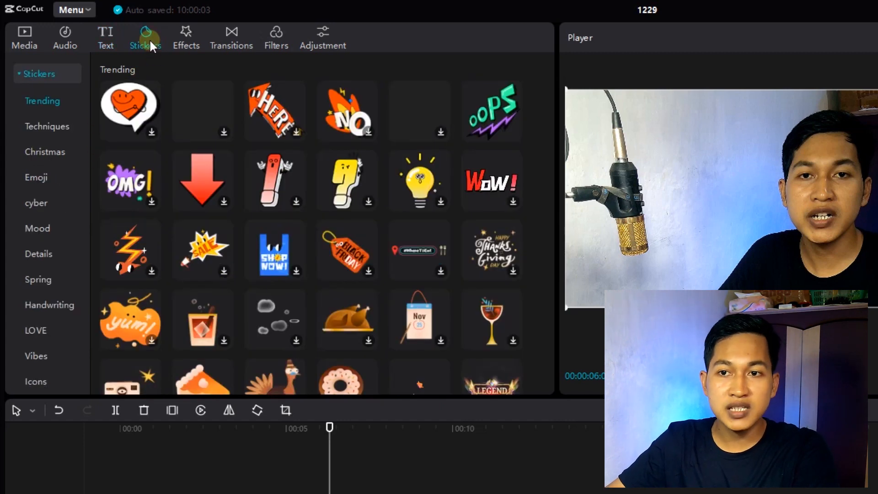
{"action": "mouse_move", "coordinate": [490, 103]}
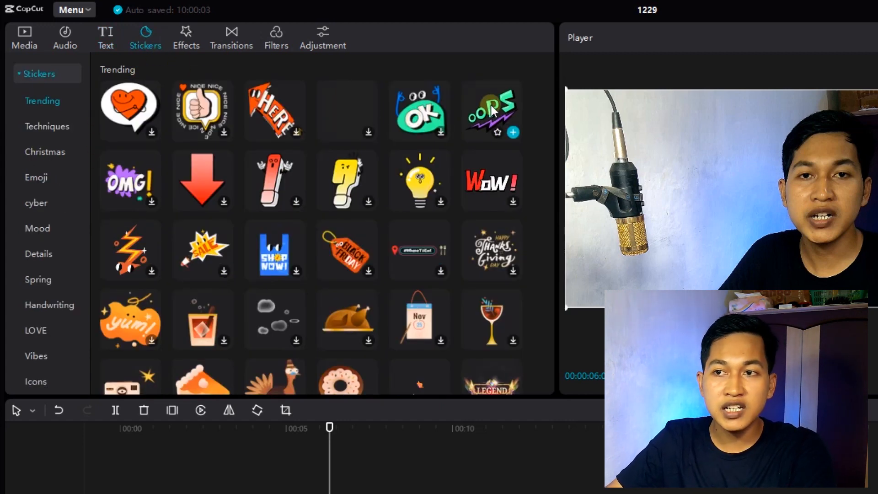
{"action": "left_click", "coordinate": [493, 111]}
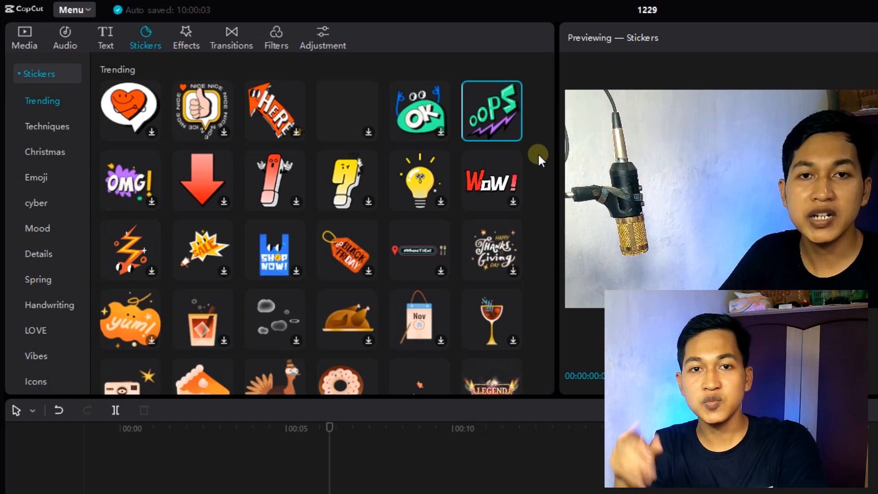
Preview the White Flash video effect and the Pull in transition from the Trending sections.
{"action": "left_click", "coordinate": [190, 39]}
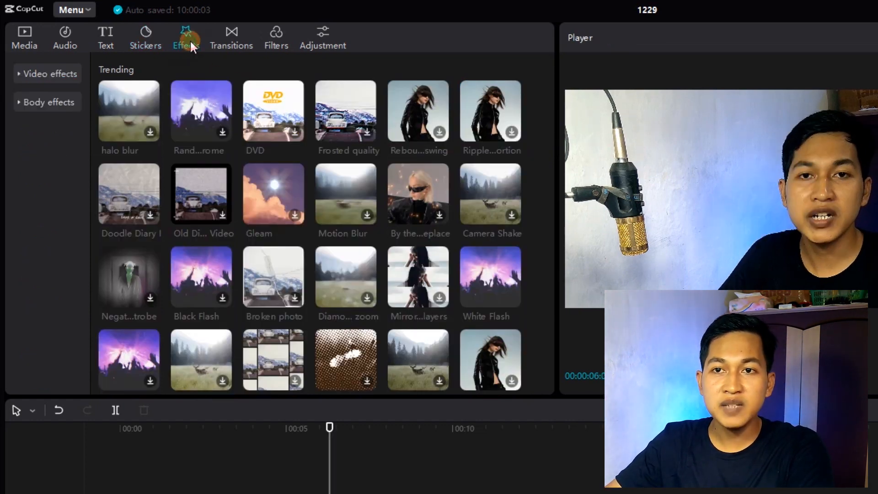
{"action": "mouse_move", "coordinate": [500, 279]}
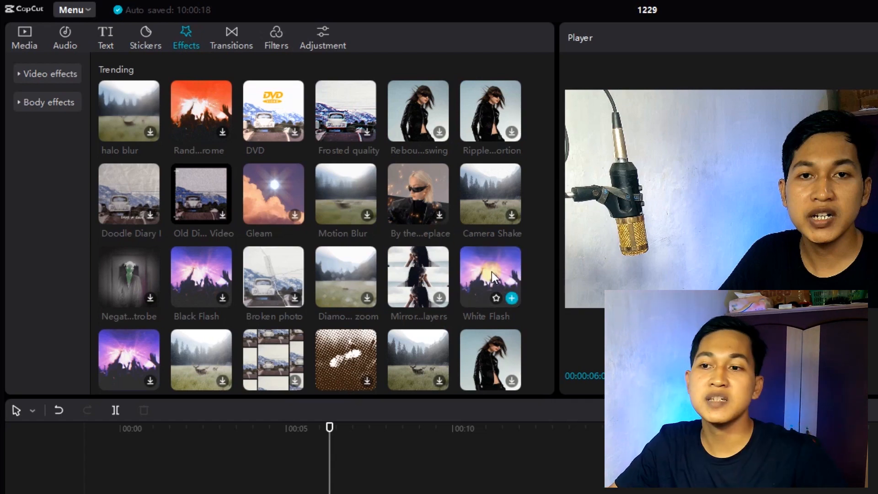
{"action": "left_click", "coordinate": [483, 264]}
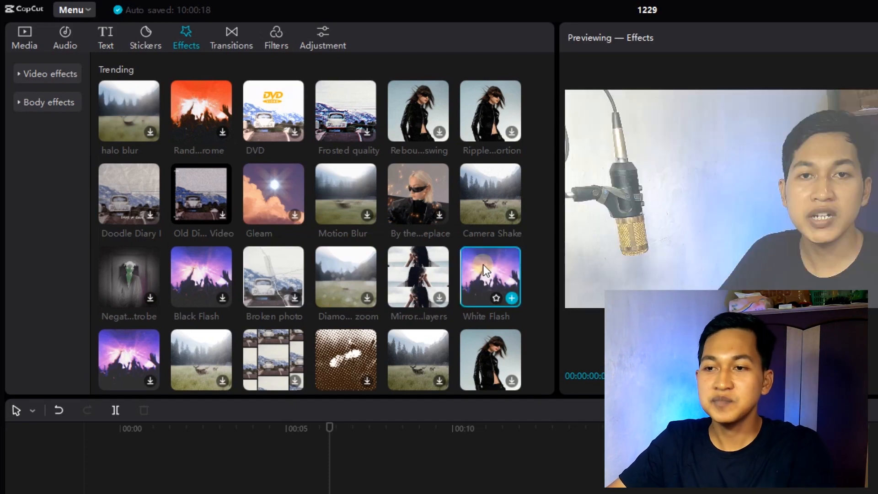
{"action": "left_click", "coordinate": [240, 33]}
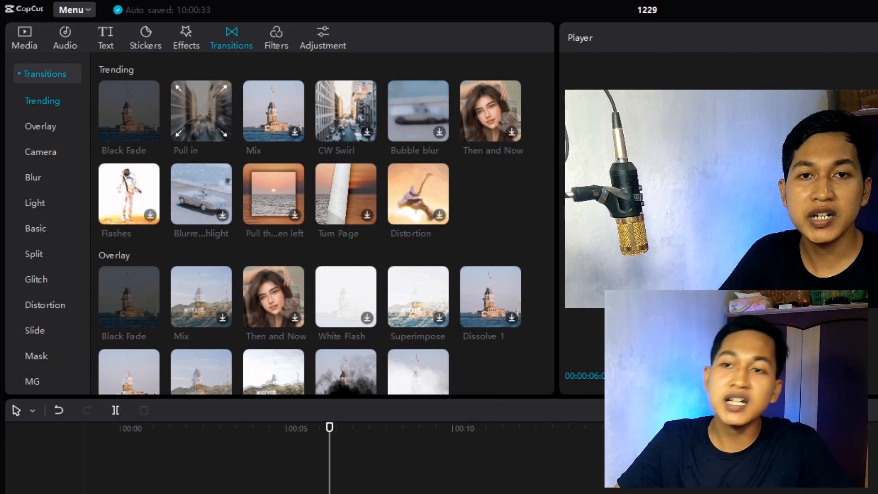
{"action": "left_click", "coordinate": [211, 109]}
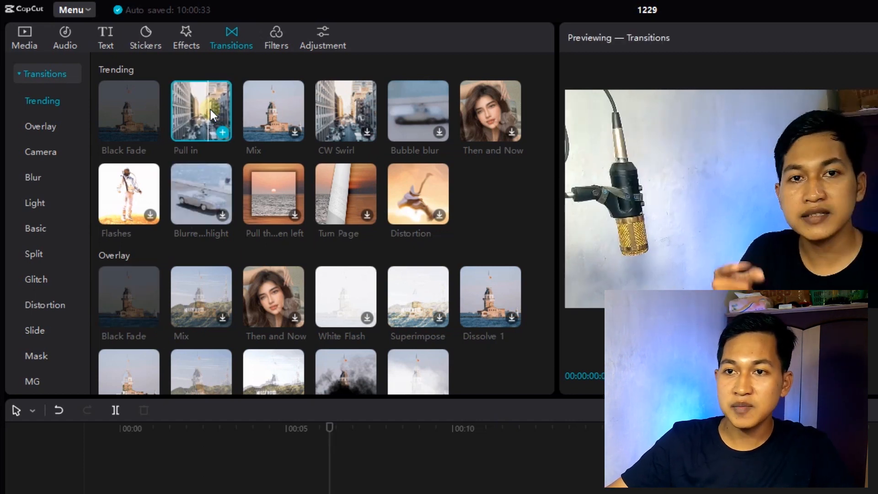
Try the Glow filter from the Life category and undo the last change.
{"action": "left_click", "coordinate": [276, 39]}
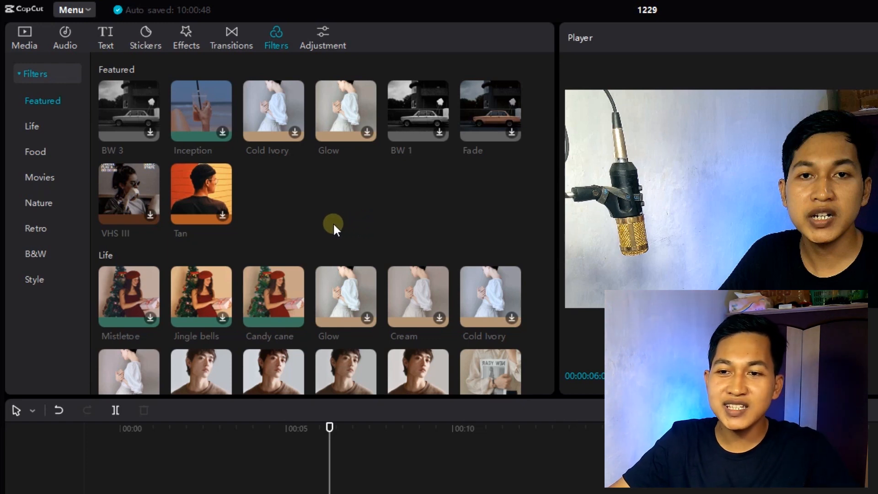
{"action": "left_click", "coordinate": [342, 287]}
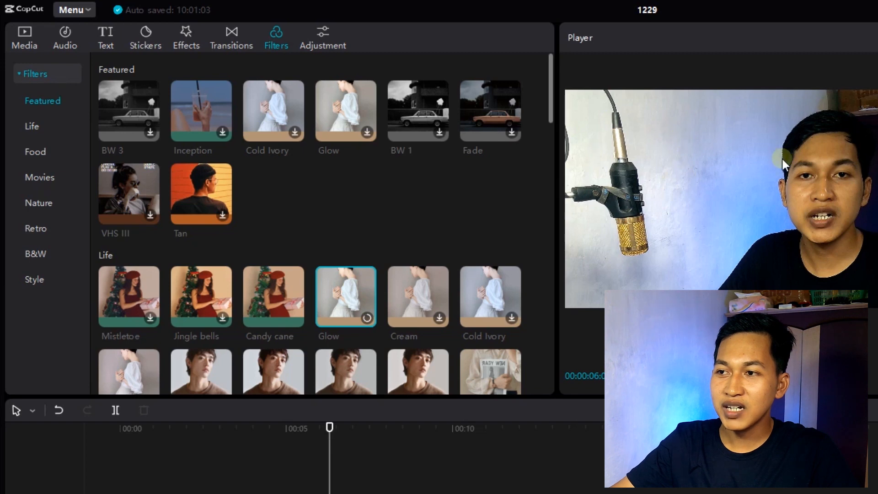
{"action": "left_click", "coordinate": [337, 298]}
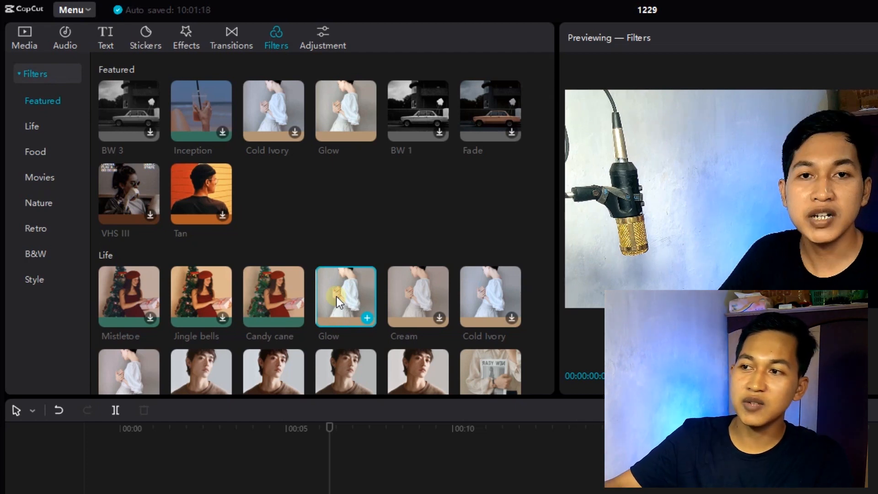
{"action": "key", "text": "ctrl+z"}
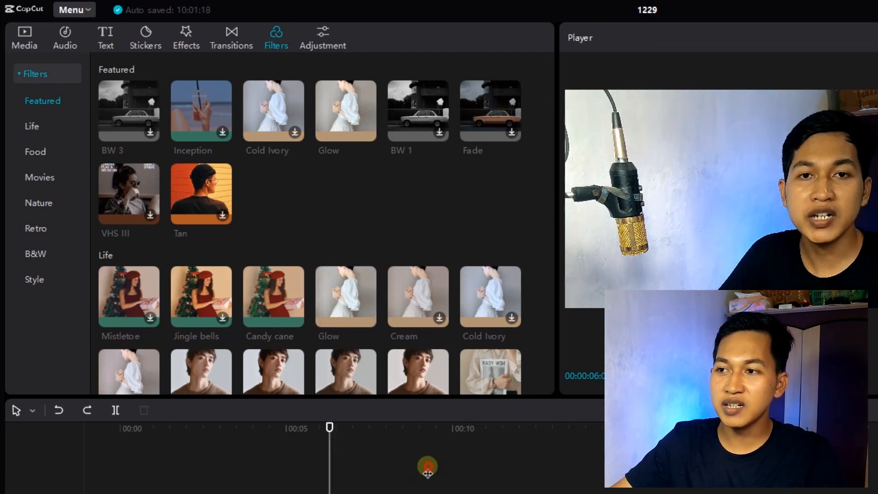
{"action": "left_click", "coordinate": [427, 471]}
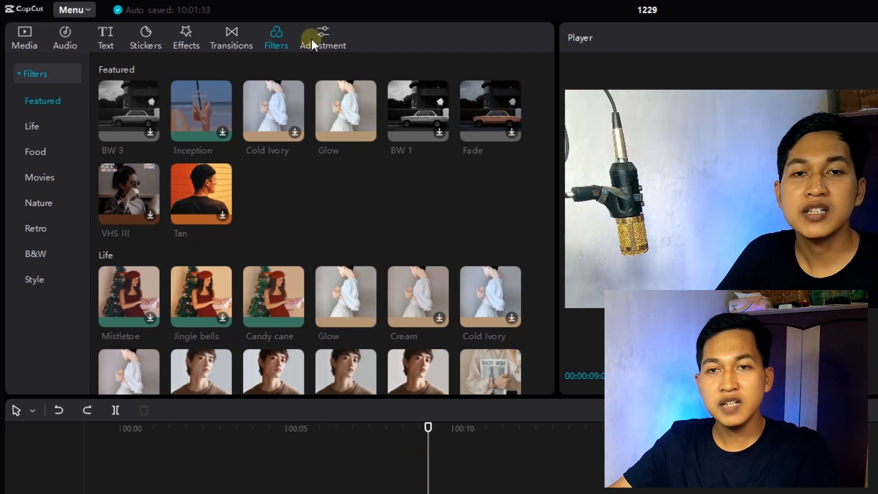
Show the custom adjustment options and play a short stretch of the video.
{"action": "left_click", "coordinate": [324, 43]}
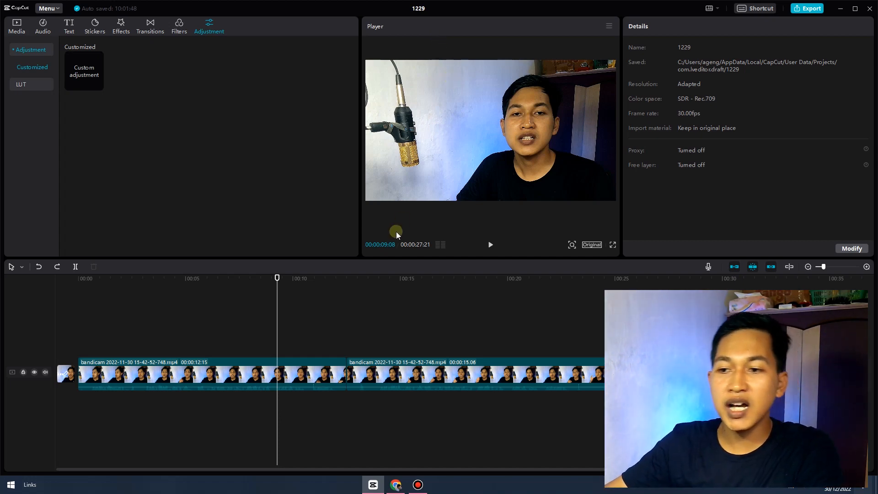
{"action": "key", "text": "space"}
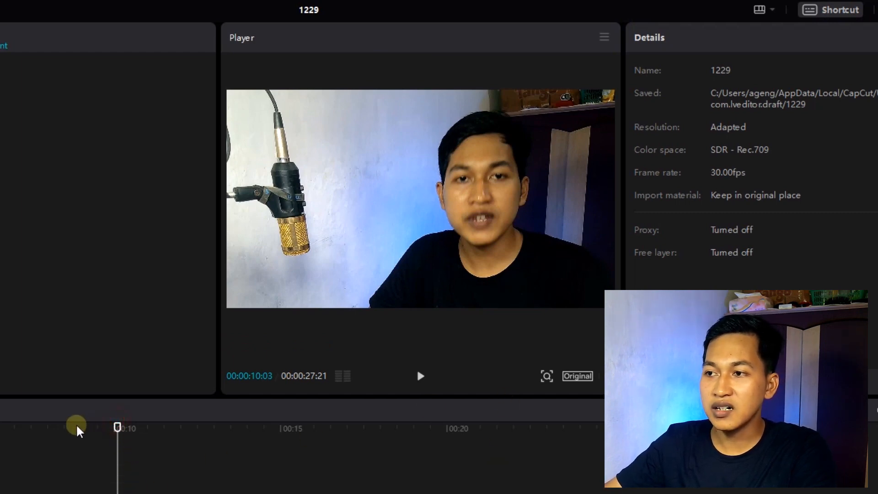
Place the playhead at 00:00:08:03 and add a position keyframe to the clip in its basic video properties.
{"action": "left_click_drag", "start_coordinate": [118, 427], "coordinate": [51, 448]}
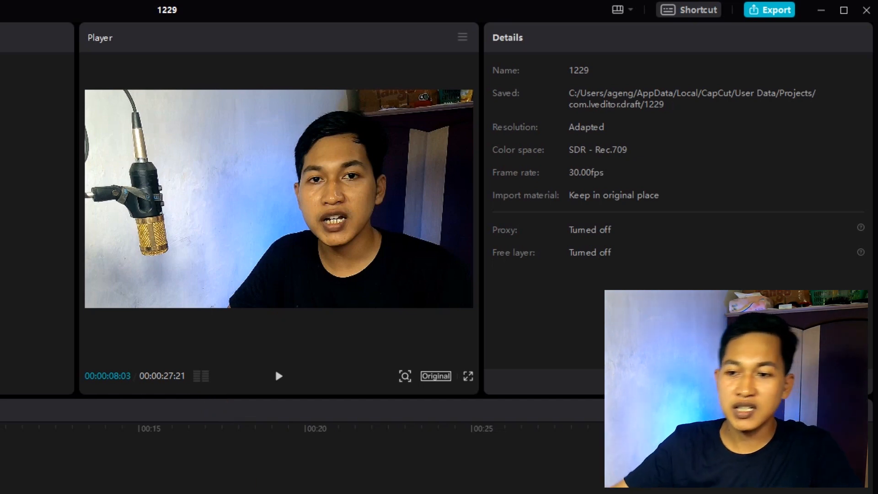
{"action": "left_click", "coordinate": [279, 199]}
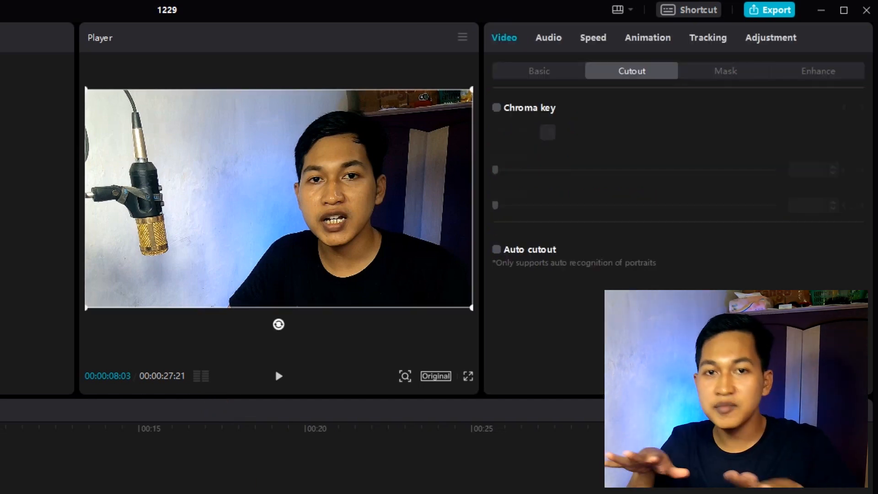
{"action": "left_click", "coordinate": [542, 71]}
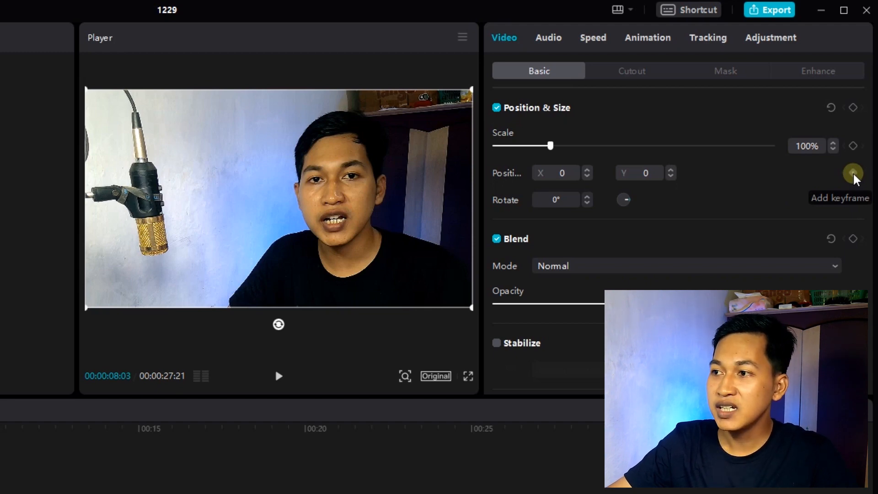
Set the clip's X position to 1000 at 00:00:10:05 to create a second position keyframe.
{"action": "left_click_drag", "start_coordinate": [0, 429], "coordinate": [4, 429]}
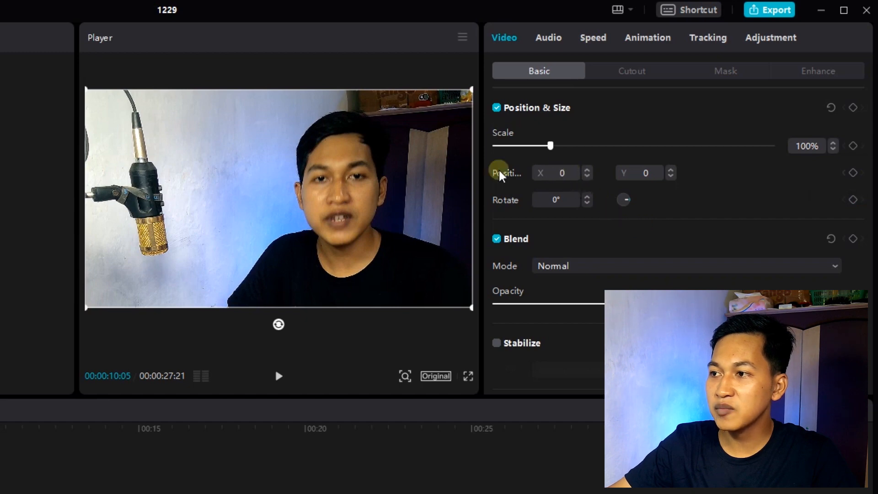
{"action": "triple_click", "coordinate": [588, 170]}
{"action": "triple_click", "coordinate": [588, 170]}
{"action": "double_click", "coordinate": [588, 170]}
{"action": "left_click", "coordinate": [571, 173]}
{"action": "left_click_drag", "start_coordinate": [533, 177], "coordinate": [487, 179]}
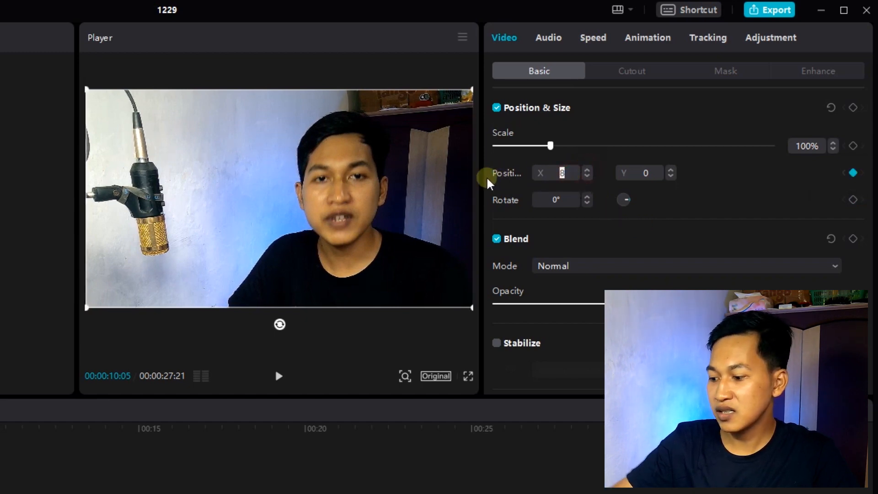
{"action": "type", "text": "1000"}
{"action": "key", "text": "Return"}
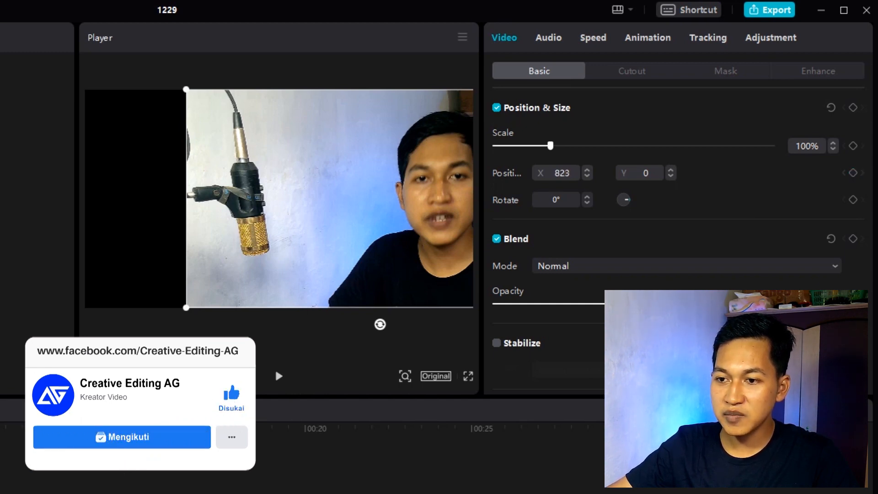
Play back the position animation from 00:00:08:03 and step back to the keyframe near where playback stops.
{"action": "key", "text": "space"}
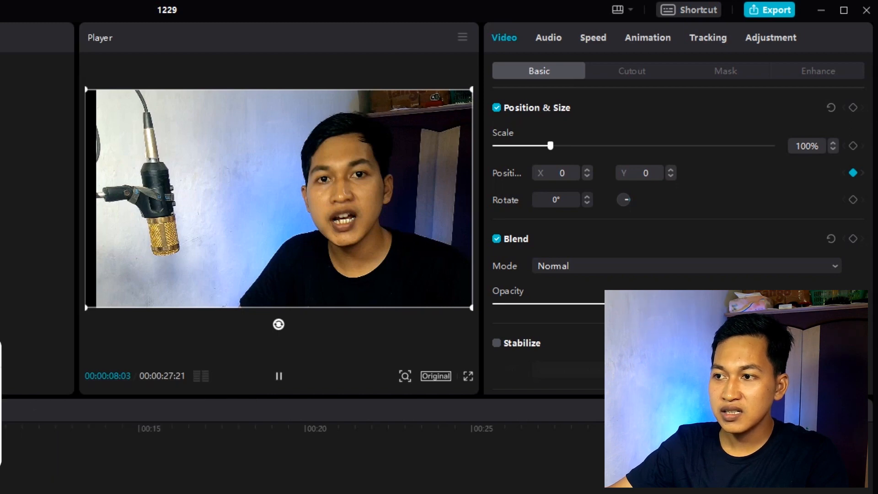
{"action": "key", "text": "space"}
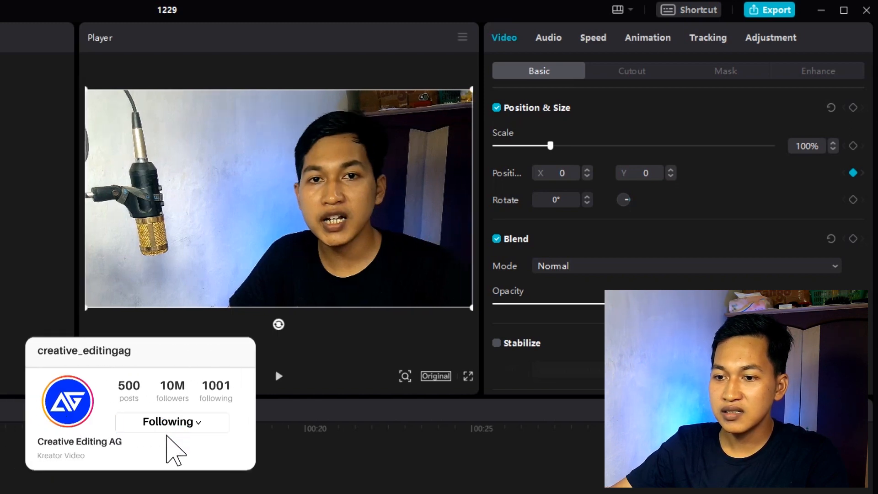
{"action": "key", "text": "space"}
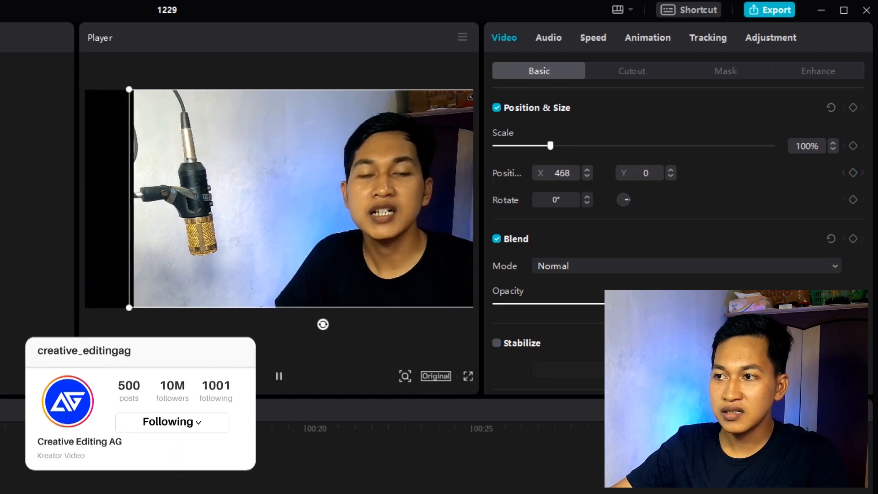
{"action": "key", "text": "space"}
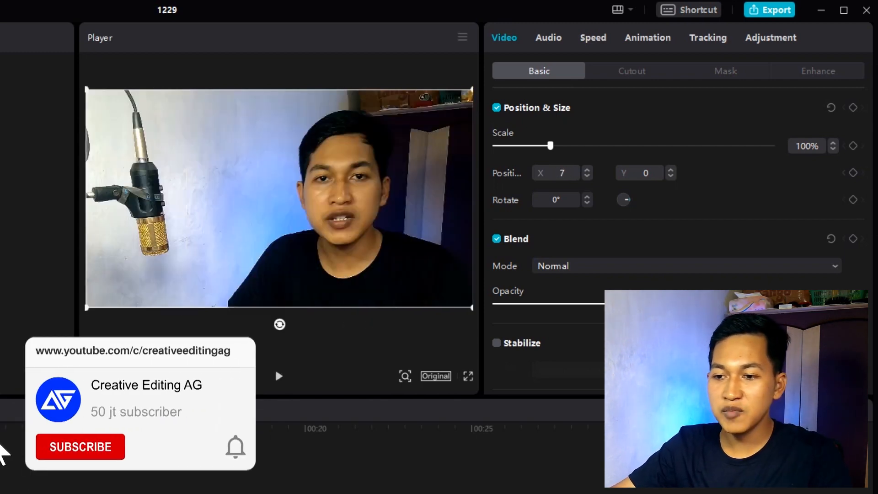
{"action": "key", "text": "Left"}
{"action": "key", "text": "Left"}
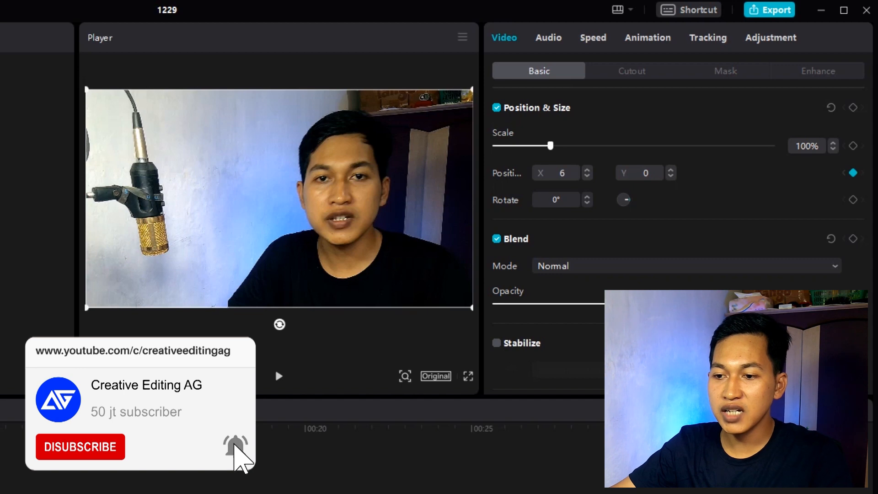
Remove the clip's position keyframes at 00:00:08:03 and 00:00:10:05 and collapse the Blend settings.
{"action": "key", "text": "Escape"}
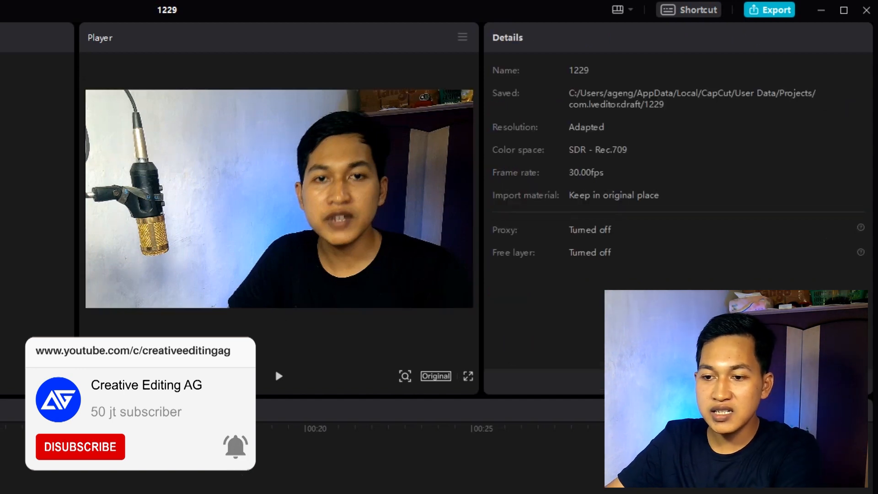
{"action": "left_click", "coordinate": [279, 199]}
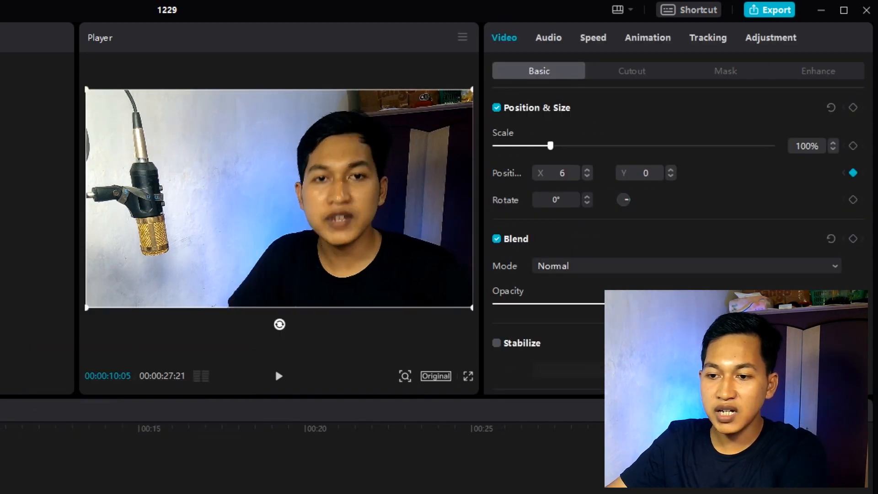
{"action": "key", "text": "Escape"}
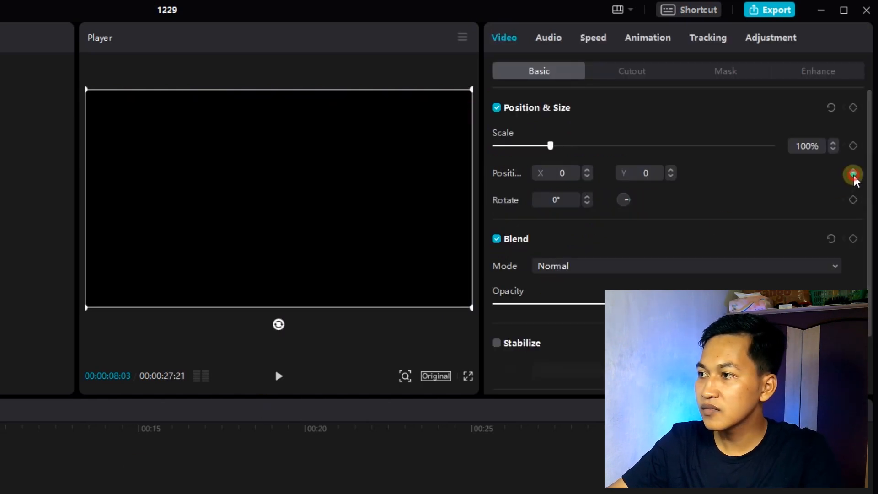
{"action": "left_click", "coordinate": [854, 174]}
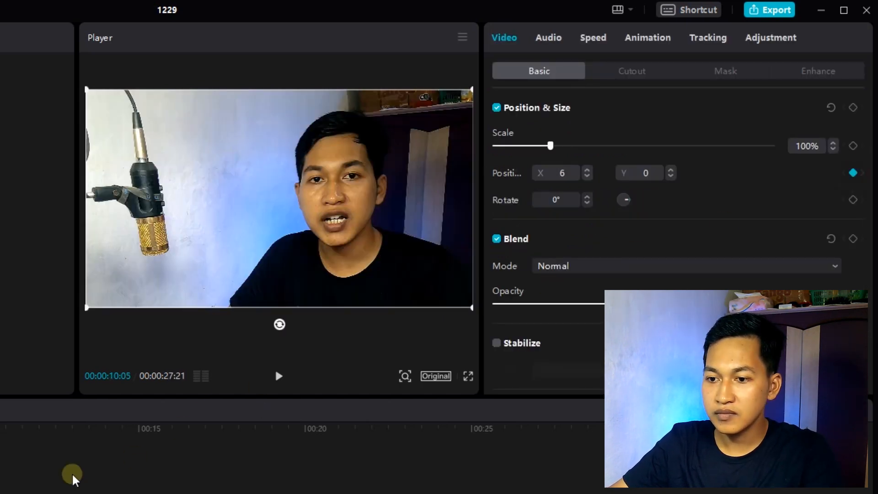
{"action": "left_click", "coordinate": [853, 173]}
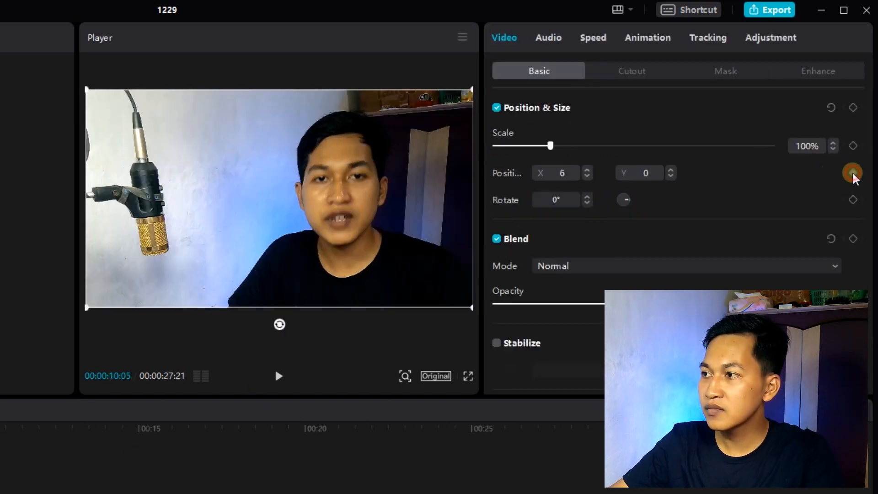
{"action": "left_click", "coordinate": [597, 270]}
{"action": "left_click", "coordinate": [638, 242]}
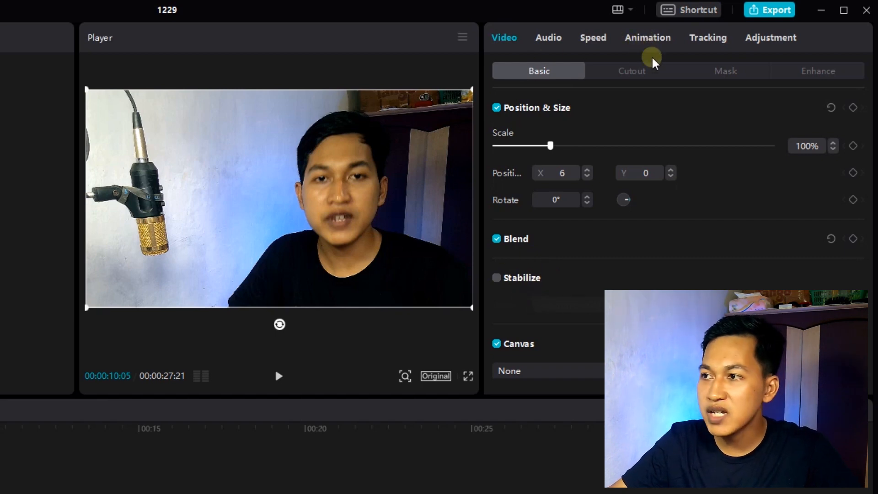
Try a chroma key cutout by sampling the light wall colour and testing the strength, and turn Chroma key off.
{"action": "left_click", "coordinate": [633, 71]}
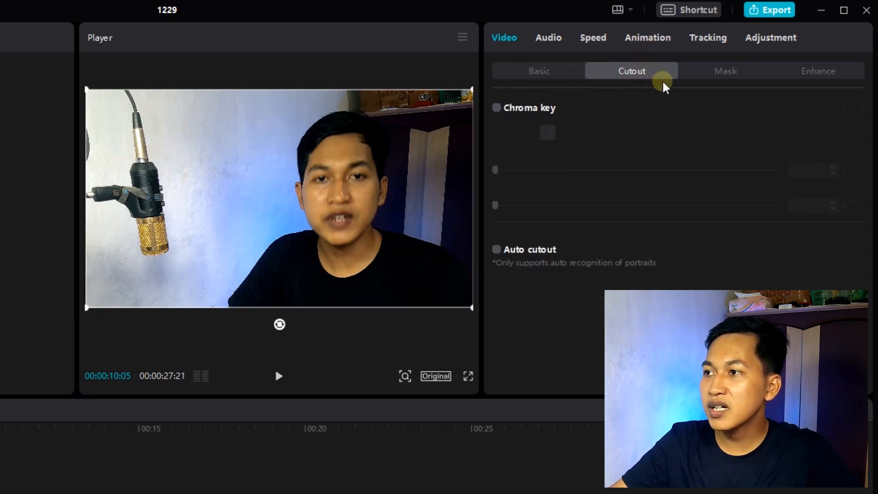
{"action": "left_click", "coordinate": [496, 108]}
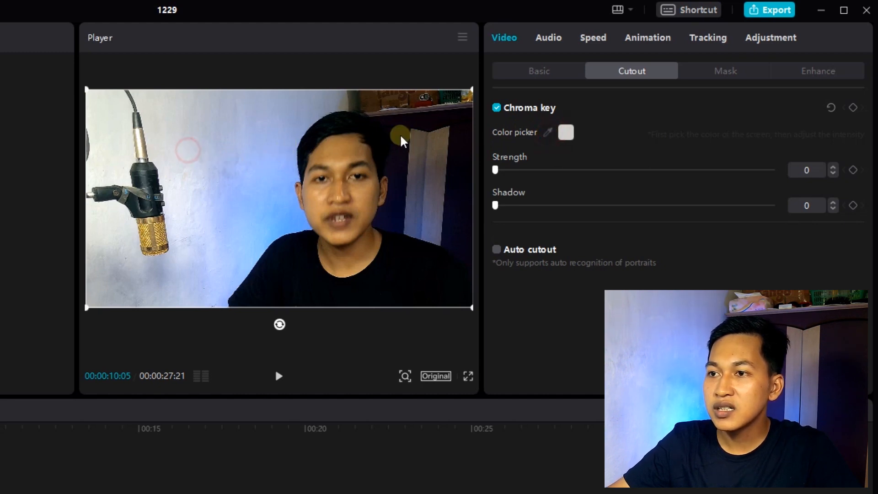
{"action": "left_click", "coordinate": [547, 132]}
{"action": "left_click", "coordinate": [169, 159]}
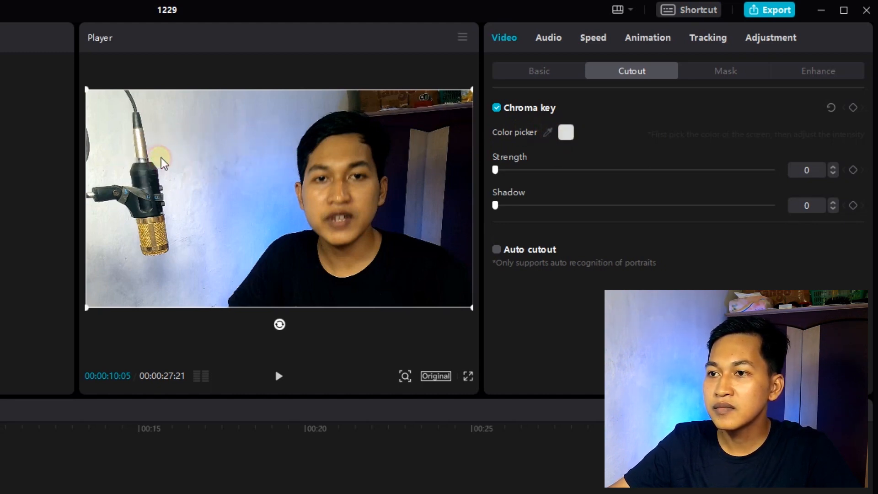
{"action": "left_click_drag", "start_coordinate": [496, 171], "coordinate": [440, 173]}
{"action": "left_click", "coordinate": [497, 107]}
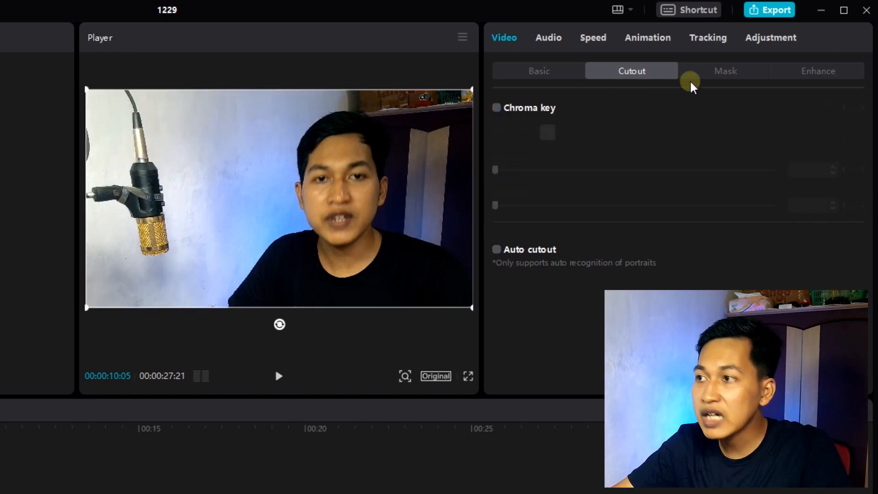
Try a Split mask on the clip, rotated to 454° with a feathered edge.
{"action": "left_click", "coordinate": [726, 72]}
{"action": "left_click", "coordinate": [497, 106]}
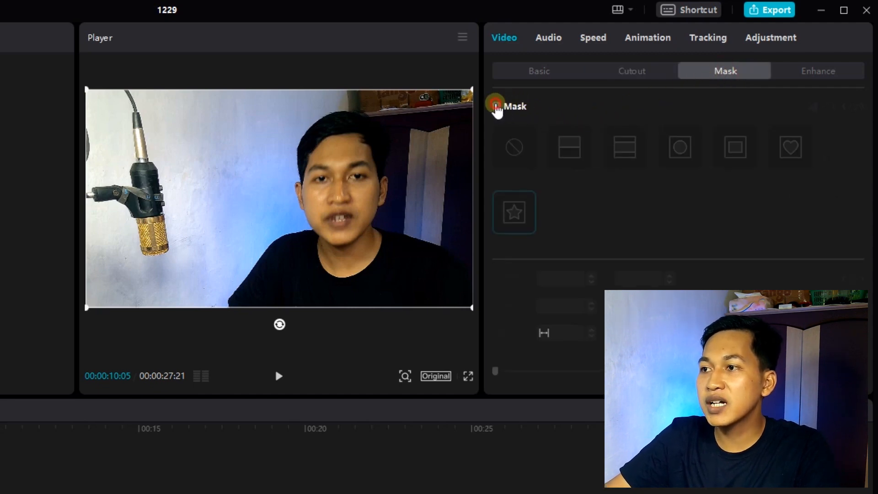
{"action": "left_click", "coordinate": [568, 165]}
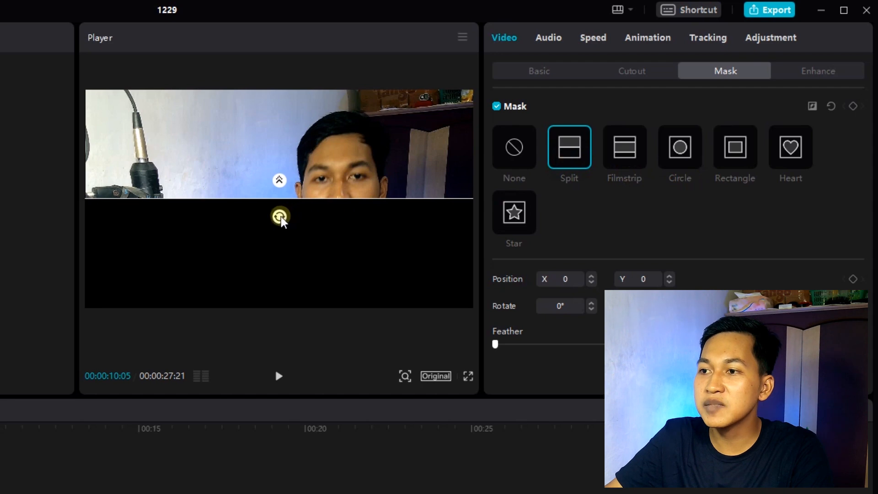
{"action": "left_click_drag", "start_coordinate": [279, 219], "coordinate": [229, 219]}
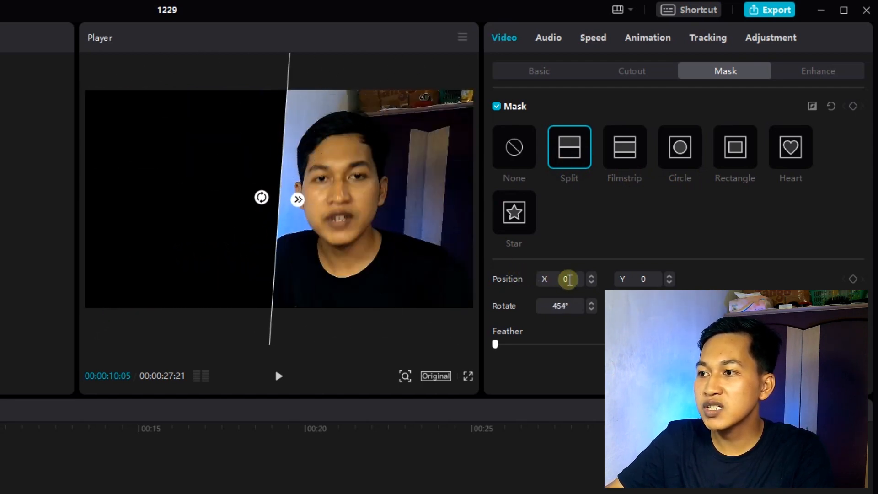
{"action": "left_click_drag", "start_coordinate": [492, 350], "coordinate": [570, 350]}
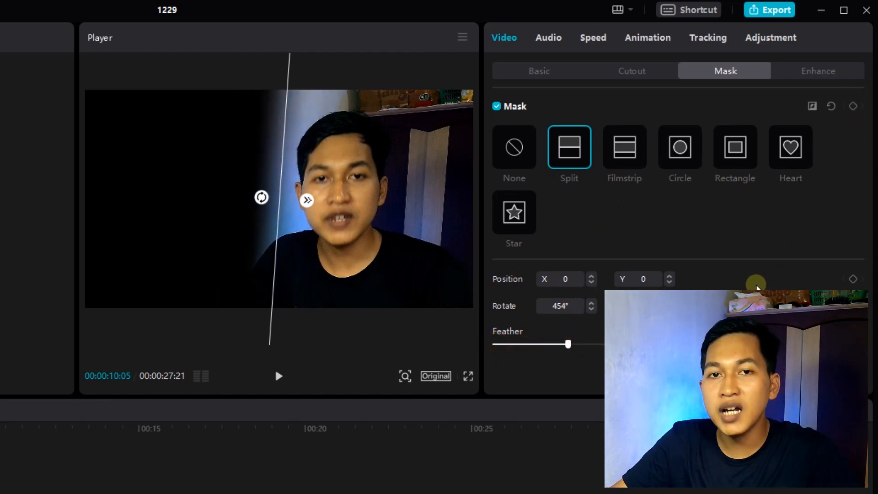
Try the Face enhancements, including Smooth, White teeth, Smile lines and Dark circles, and turn Face off.
{"action": "left_click", "coordinate": [808, 77]}
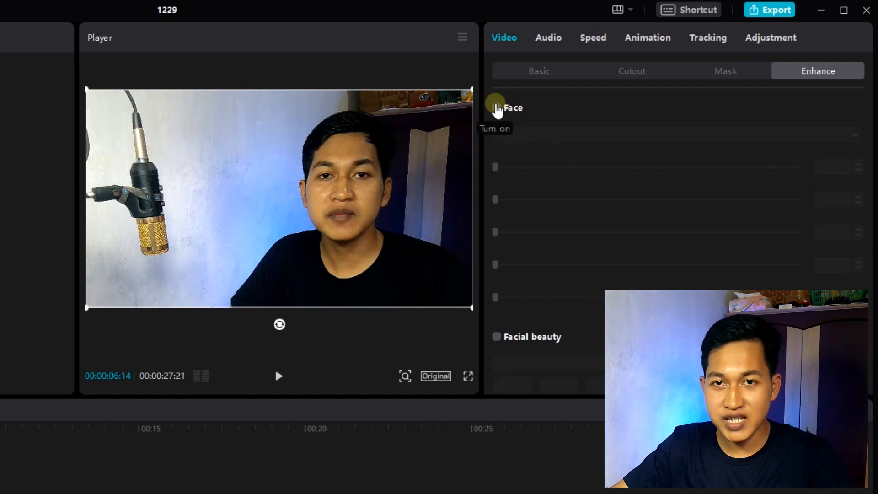
{"action": "left_click", "coordinate": [497, 108]}
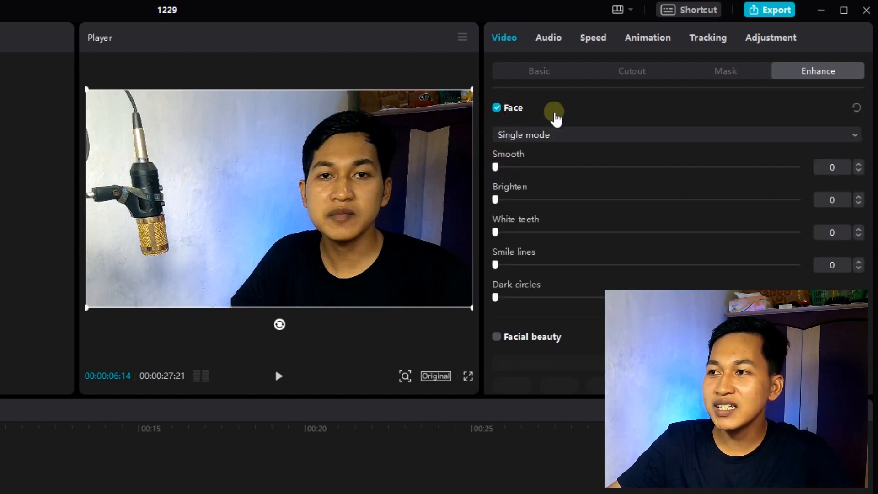
{"action": "left_click", "coordinate": [540, 108]}
{"action": "left_click", "coordinate": [526, 111]}
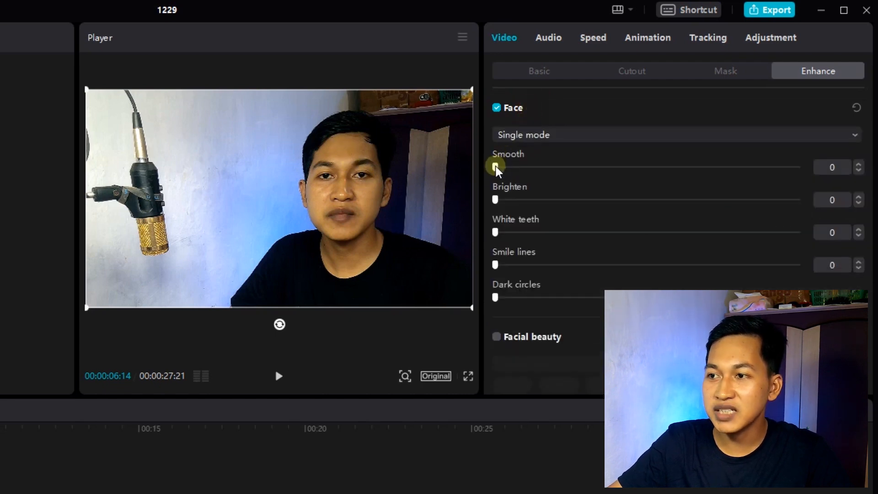
{"action": "left_click_drag", "start_coordinate": [496, 168], "coordinate": [488, 201]}
{"action": "left_click_drag", "start_coordinate": [496, 232], "coordinate": [437, 236]}
{"action": "left_click_drag", "start_coordinate": [494, 264], "coordinate": [449, 272]}
{"action": "left_click_drag", "start_coordinate": [497, 298], "coordinate": [447, 299]}
{"action": "left_click", "coordinate": [496, 108]}
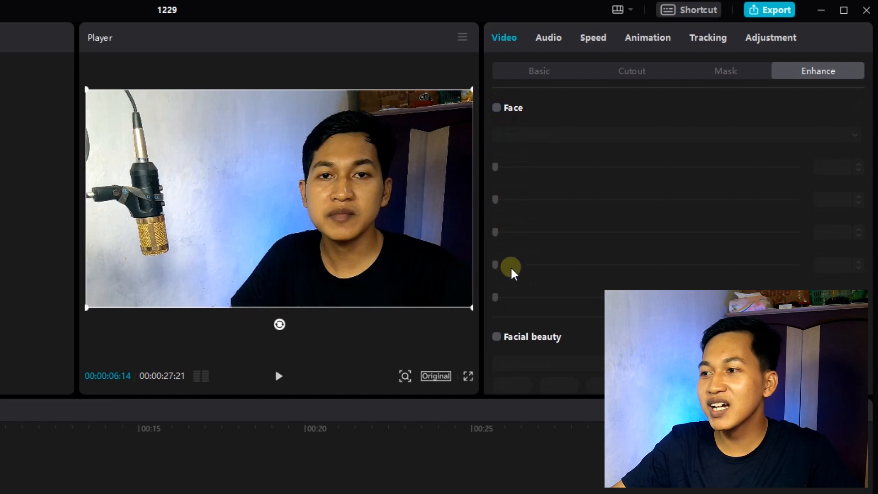
Turn on Facial beauty and try the Shape adjustment for the face.
{"action": "scroll", "coordinate": [510, 271], "scroll_direction": "down", "scroll_amount": 2}
{"action": "scroll", "coordinate": [507, 272], "scroll_direction": "down", "scroll_amount": 2}
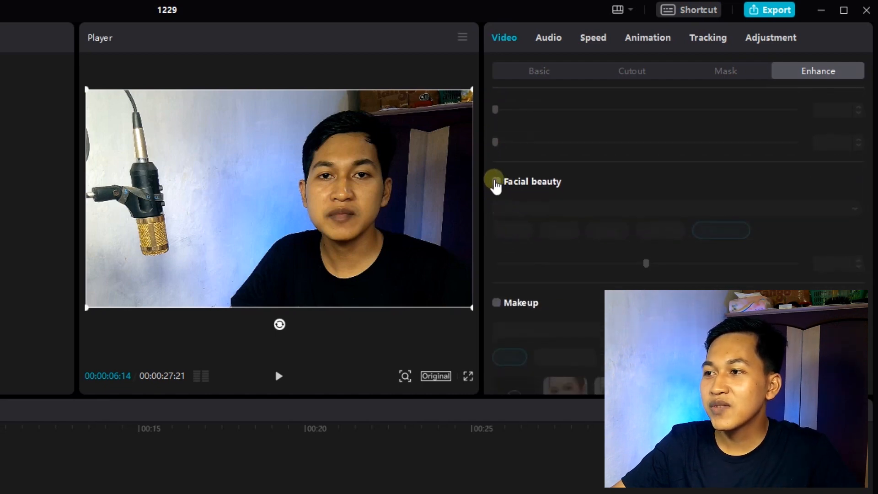
{"action": "left_click", "coordinate": [496, 183]}
{"action": "left_click", "coordinate": [517, 233]}
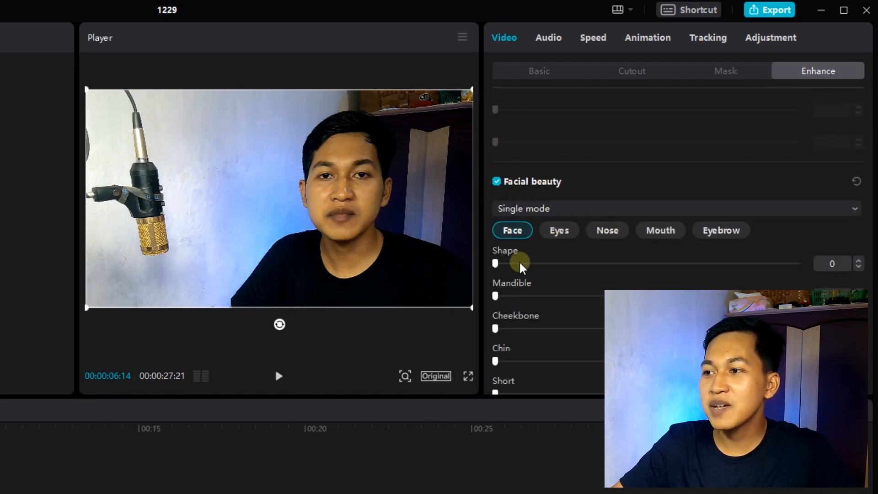
{"action": "left_click_drag", "start_coordinate": [495, 264], "coordinate": [462, 286]}
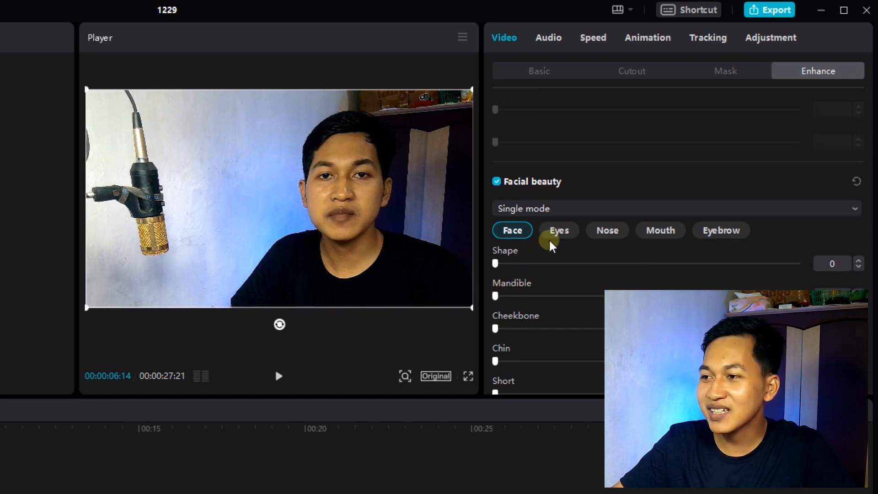
Try Big Eyes and return it to 0, and set Slim nose to 50.
{"action": "left_click", "coordinate": [565, 234]}
{"action": "left_click_drag", "start_coordinate": [495, 264], "coordinate": [751, 280]}
{"action": "left_click_drag", "start_coordinate": [657, 268], "coordinate": [435, 281]}
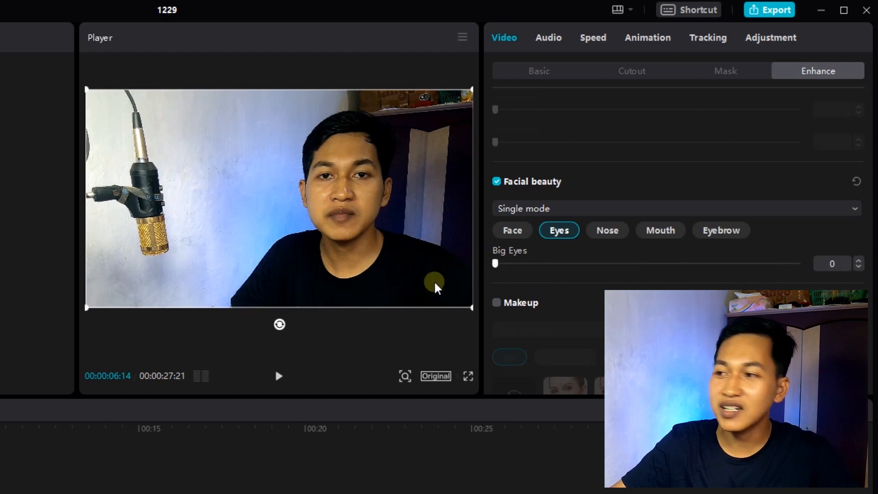
{"action": "left_click", "coordinate": [607, 234]}
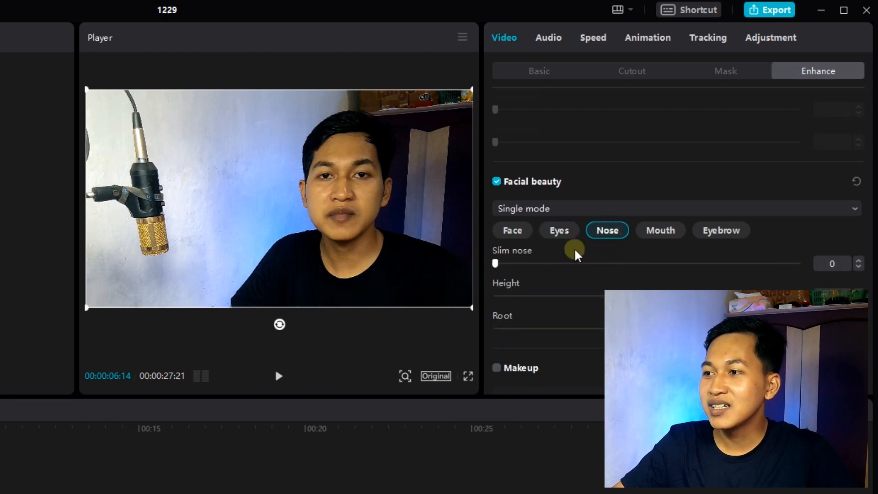
{"action": "left_click_drag", "start_coordinate": [498, 264], "coordinate": [647, 286]}
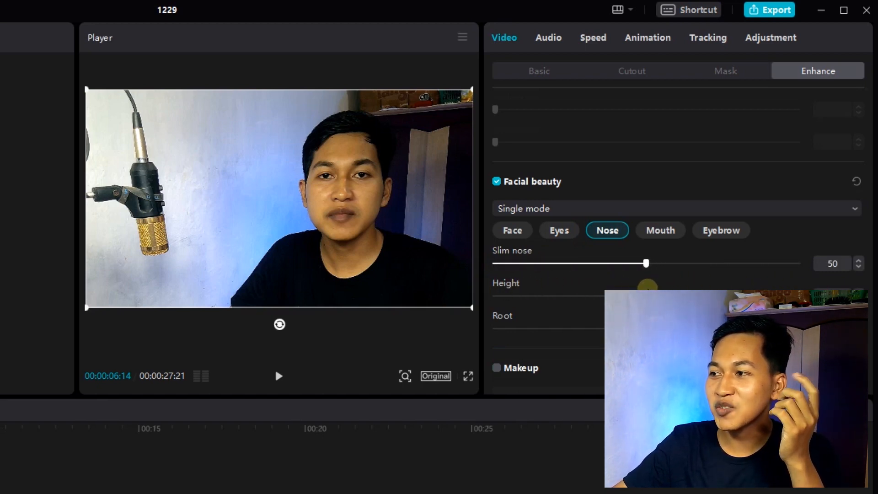
Try smaller and larger mouth sizes in Facial beauty, up to a Size of 50.
{"action": "left_click", "coordinate": [655, 234]}
{"action": "left_click_drag", "start_coordinate": [646, 264], "coordinate": [468, 284]}
{"action": "left_click", "coordinate": [648, 265]}
{"action": "left_click_drag", "start_coordinate": [681, 264], "coordinate": [837, 266]}
{"action": "left_click_drag", "start_coordinate": [774, 270], "coordinate": [834, 261]}
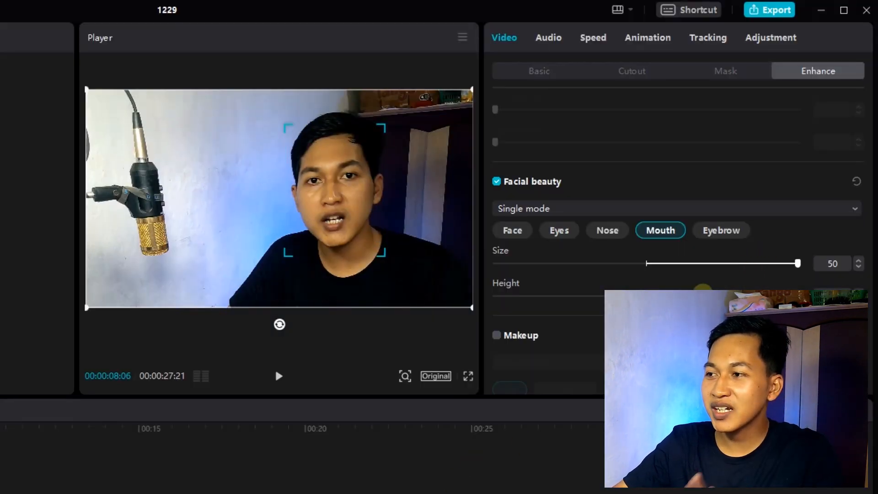
{"action": "left_click_drag", "start_coordinate": [798, 263], "coordinate": [729, 271]}
Try an eyebrow Height of -16 and turn Facial beauty off.
{"action": "left_click", "coordinate": [722, 232]}
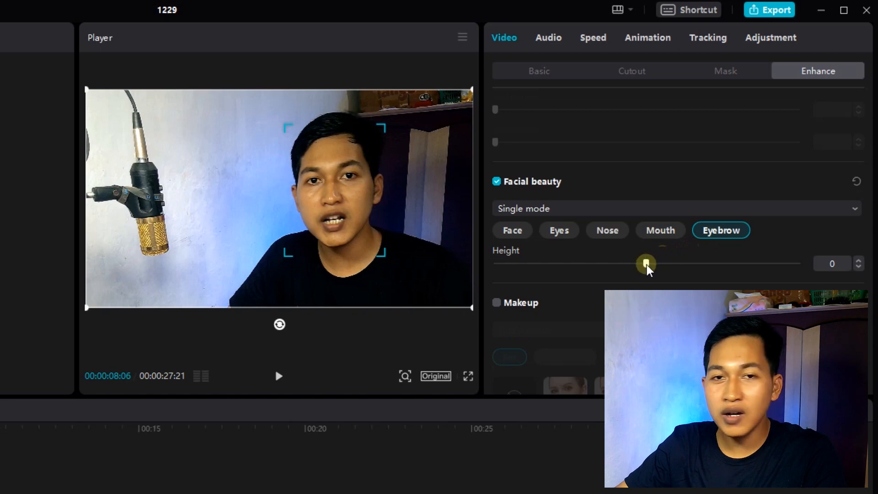
{"action": "left_click_drag", "start_coordinate": [646, 265], "coordinate": [605, 264]}
{"action": "left_click_drag", "start_coordinate": [457, 274], "coordinate": [597, 267]}
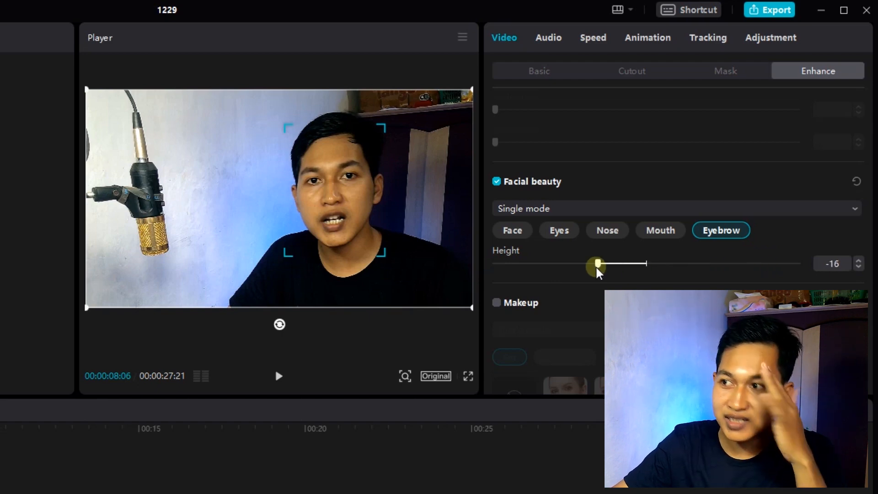
{"action": "left_click", "coordinate": [497, 182]}
Turn on Makeup in single mode and choose the Sumatura makeup set.
{"action": "scroll", "coordinate": [564, 307], "scroll_direction": "down", "scroll_amount": 1}
{"action": "left_click", "coordinate": [498, 253]}
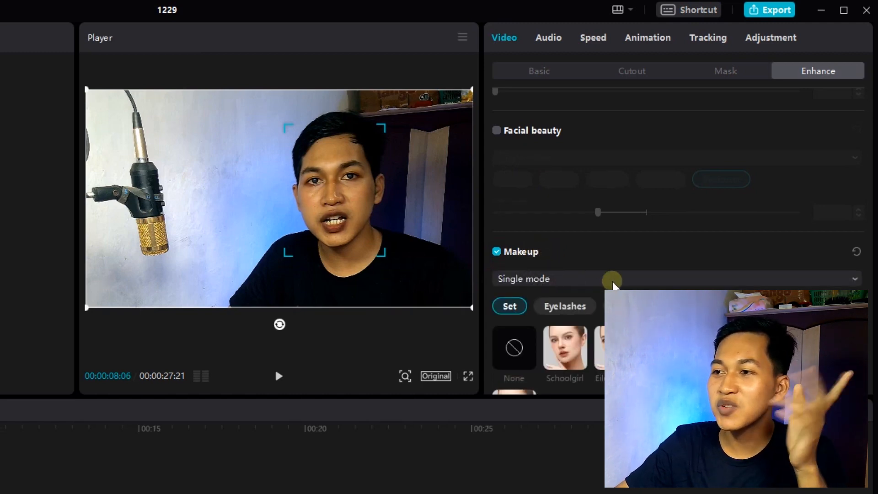
{"action": "scroll", "coordinate": [613, 281], "scroll_direction": "down", "scroll_amount": 2}
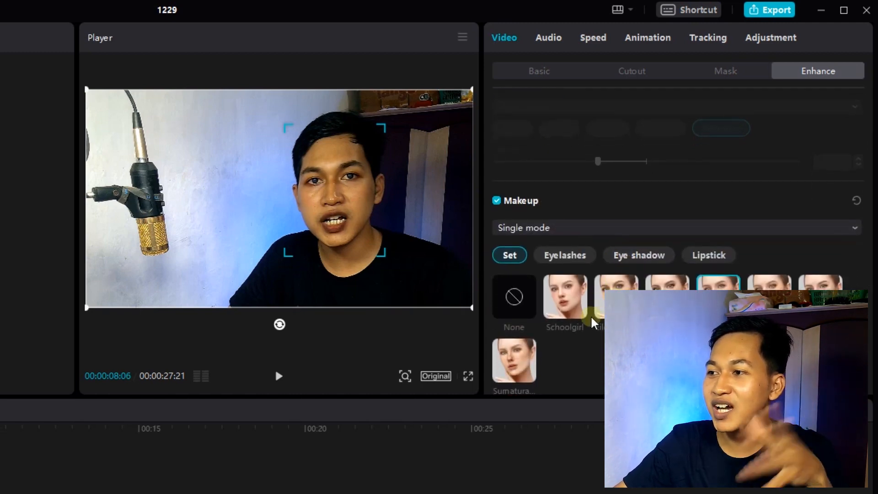
{"action": "left_click", "coordinate": [504, 369]}
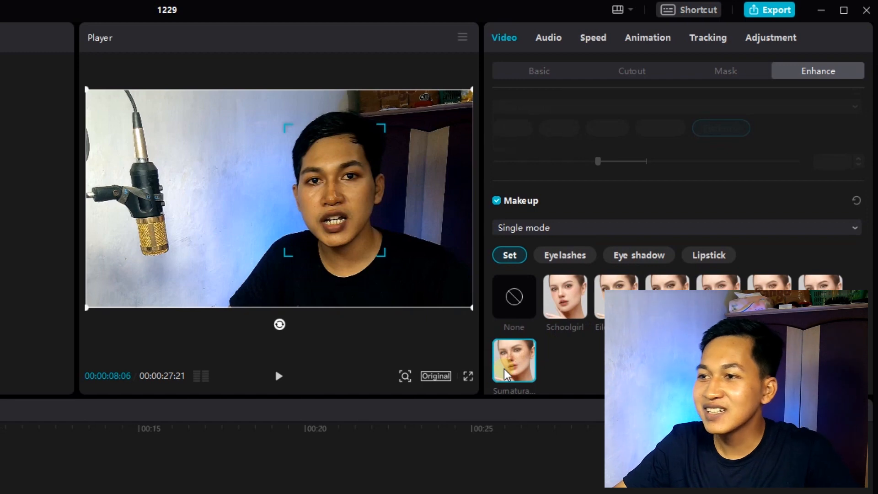
Choose the Salt eyelashes for the clip's makeup.
{"action": "left_click", "coordinate": [497, 200]}
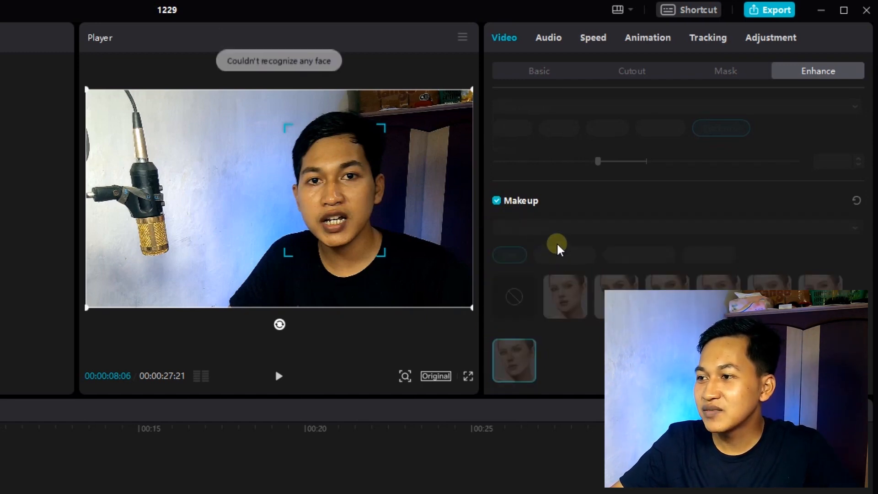
{"action": "left_click", "coordinate": [565, 255]}
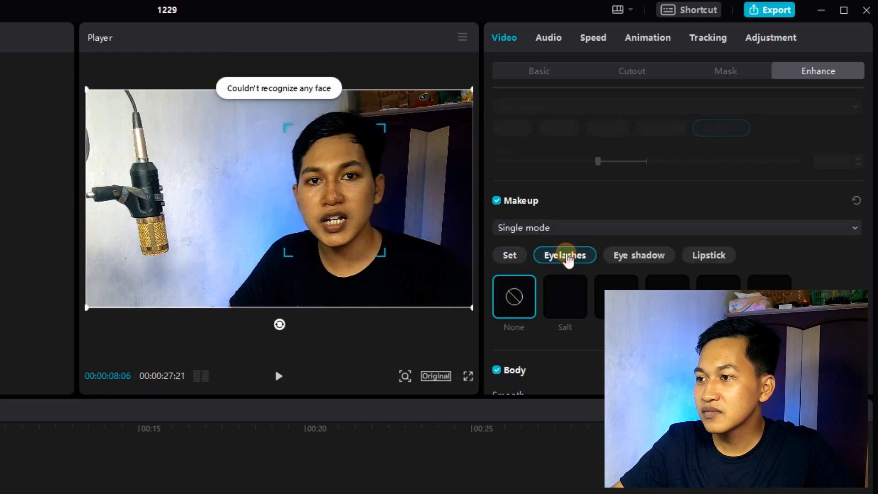
{"action": "left_click", "coordinate": [564, 303]}
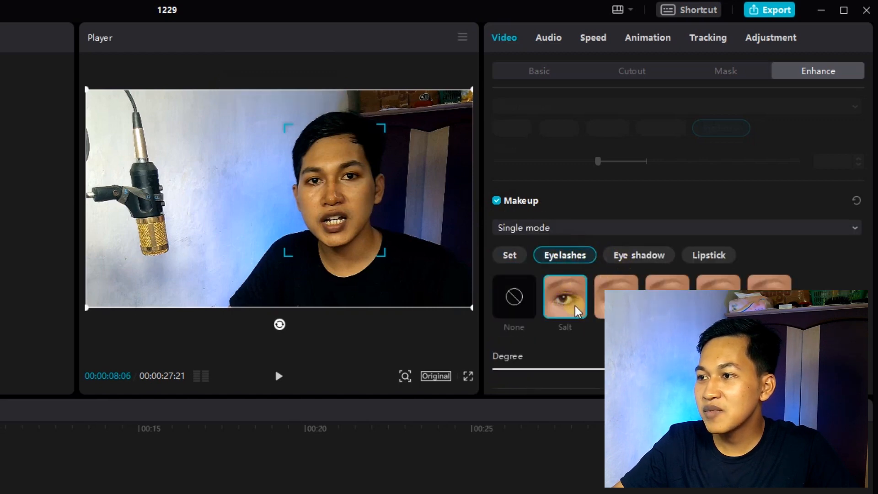
Show the eye shadow options and choose the first natural lipstick style.
{"action": "left_click", "coordinate": [633, 259]}
{"action": "left_click", "coordinate": [712, 259]}
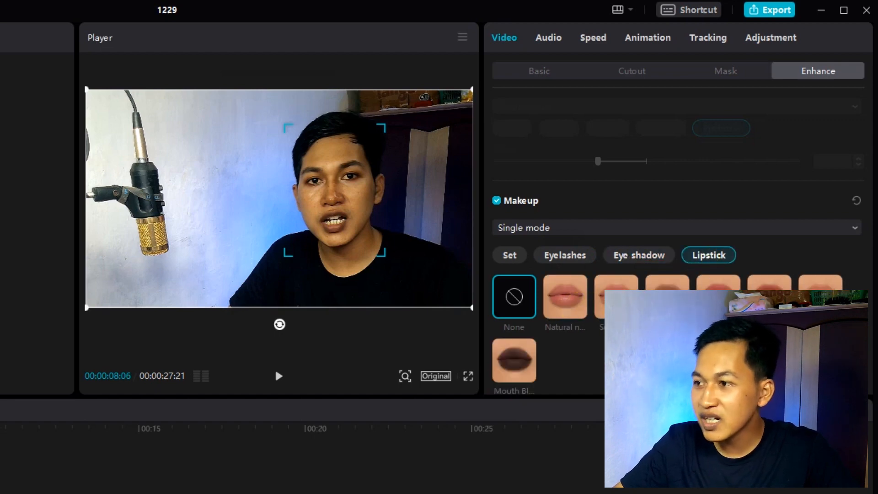
{"action": "left_click", "coordinate": [570, 310]}
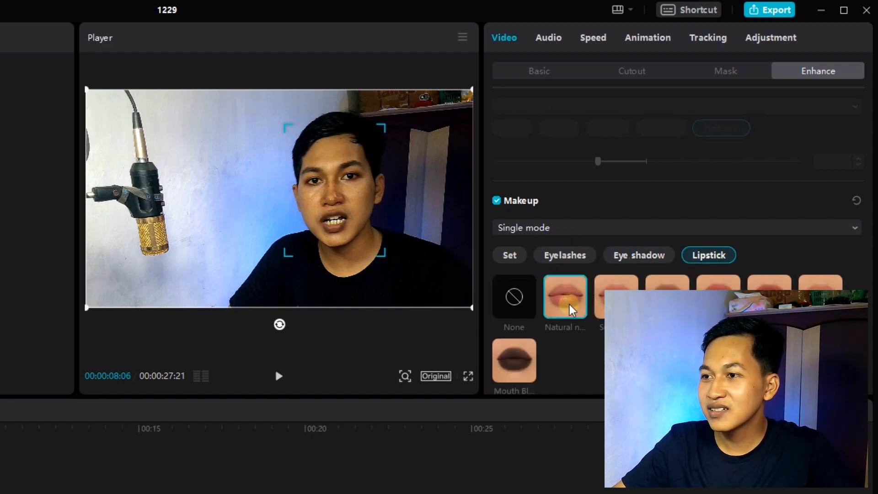
Turn off the Makeup and Body enhancements for the clip and look over the remaining Enhance options.
{"action": "left_click", "coordinate": [497, 200]}
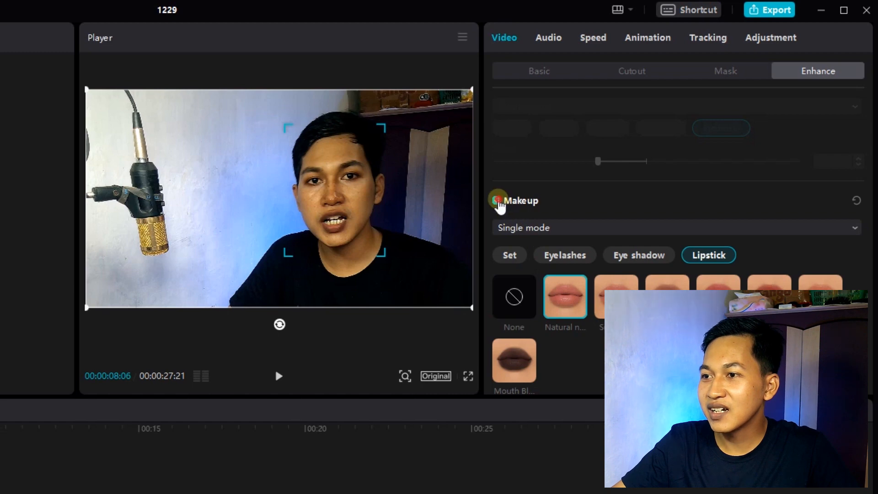
{"action": "scroll", "coordinate": [599, 309], "scroll_direction": "down", "scroll_amount": 6}
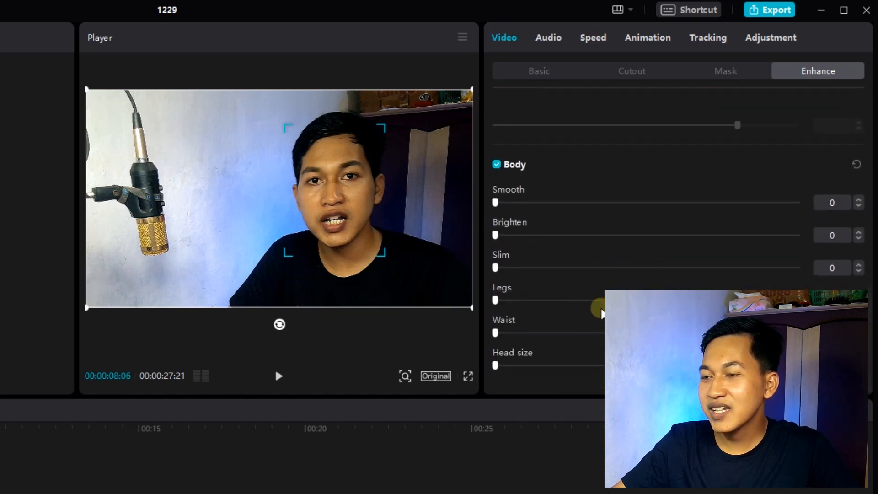
{"action": "left_click_drag", "start_coordinate": [497, 202], "coordinate": [411, 251]}
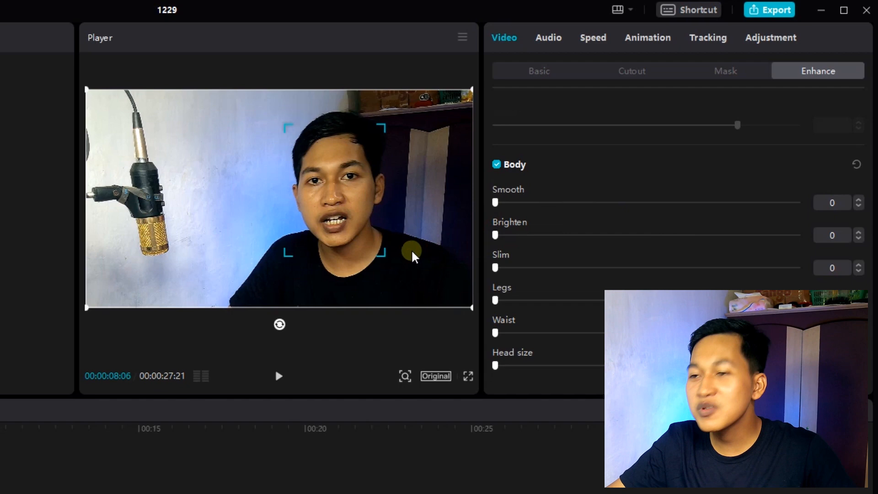
{"action": "left_click", "coordinate": [497, 165]}
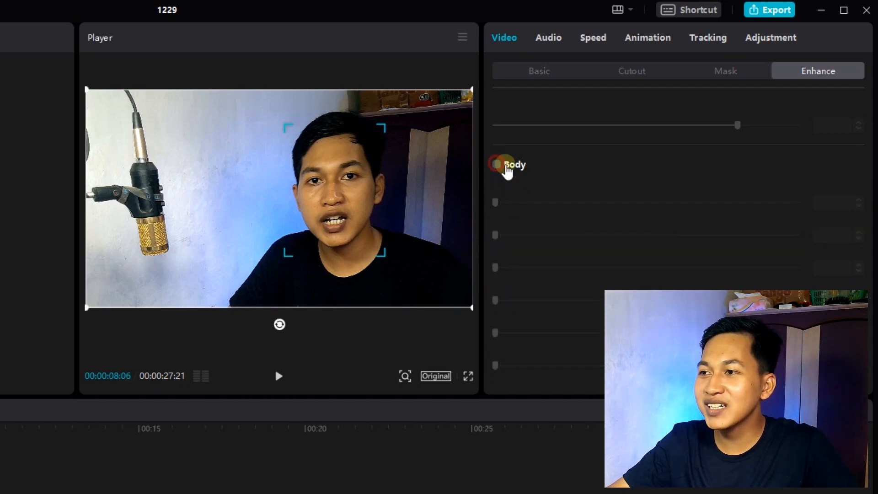
{"action": "scroll", "coordinate": [569, 229], "scroll_direction": "up", "scroll_amount": 10}
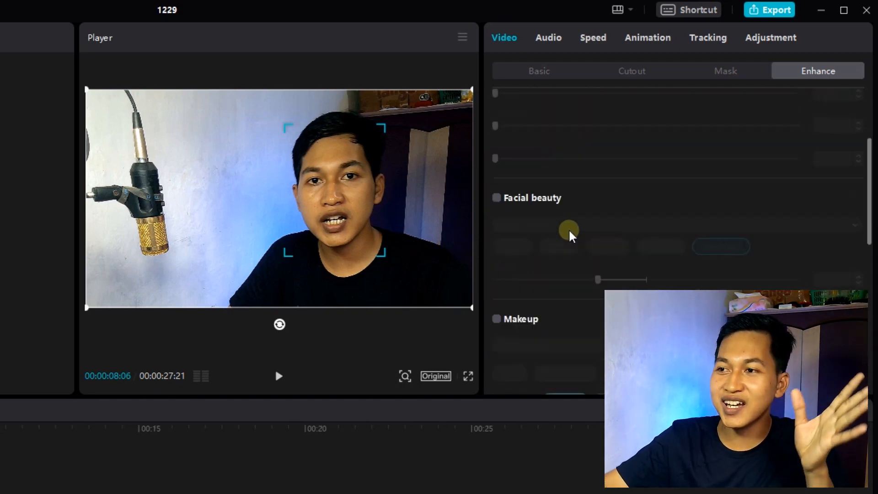
{"action": "scroll", "coordinate": [564, 234], "scroll_direction": "down", "scroll_amount": 10}
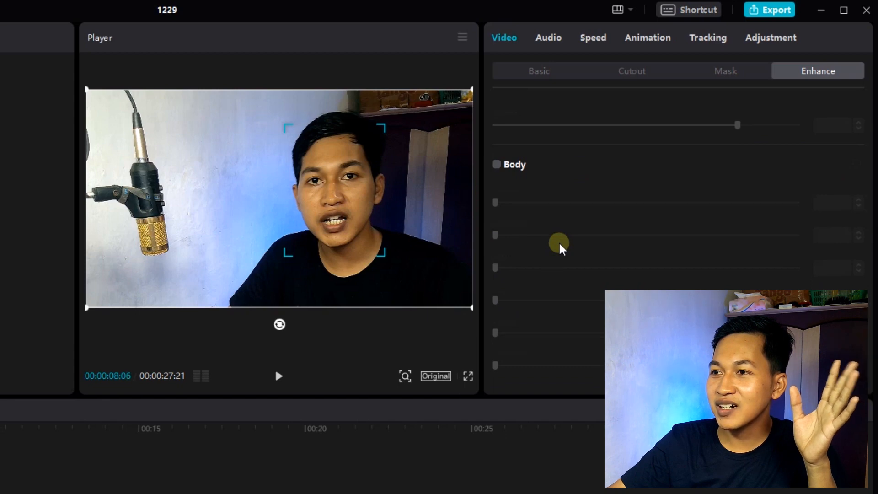
{"action": "scroll", "coordinate": [559, 242], "scroll_direction": "up", "scroll_amount": 10}
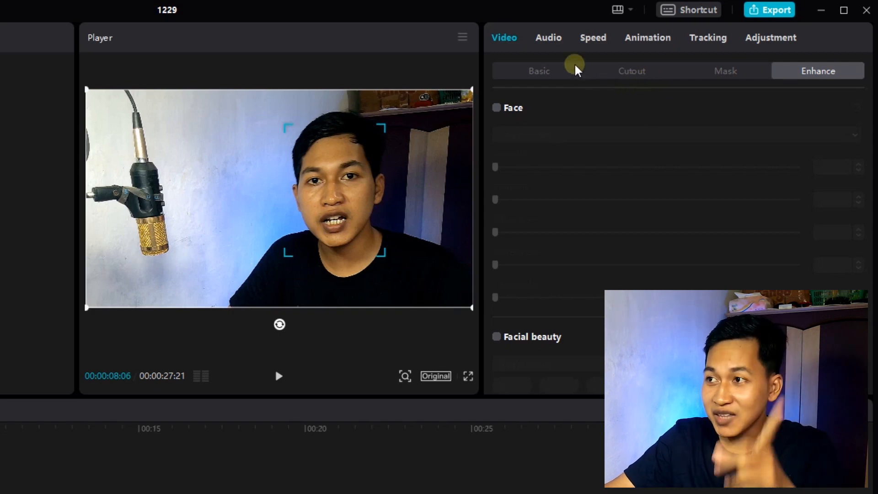
Show the clip's audio properties, turning the Basic settings with volume and fades on and off again.
{"action": "left_click", "coordinate": [550, 38]}
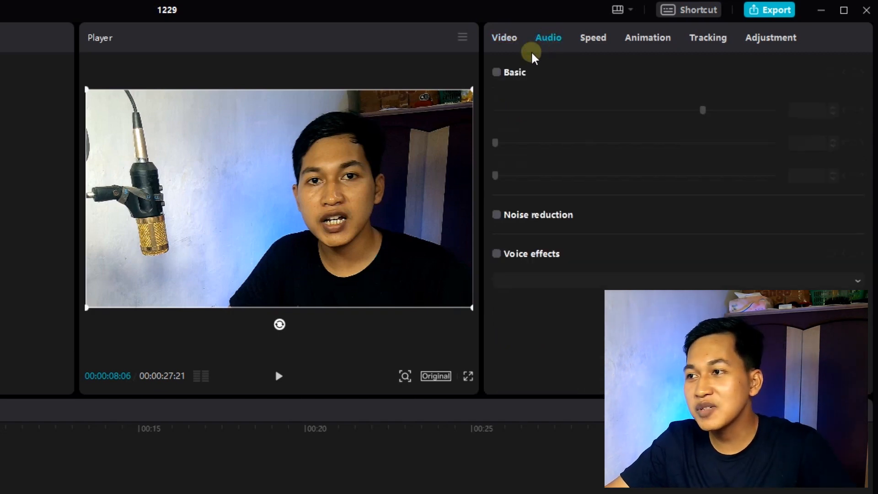
{"action": "left_click", "coordinate": [498, 74]}
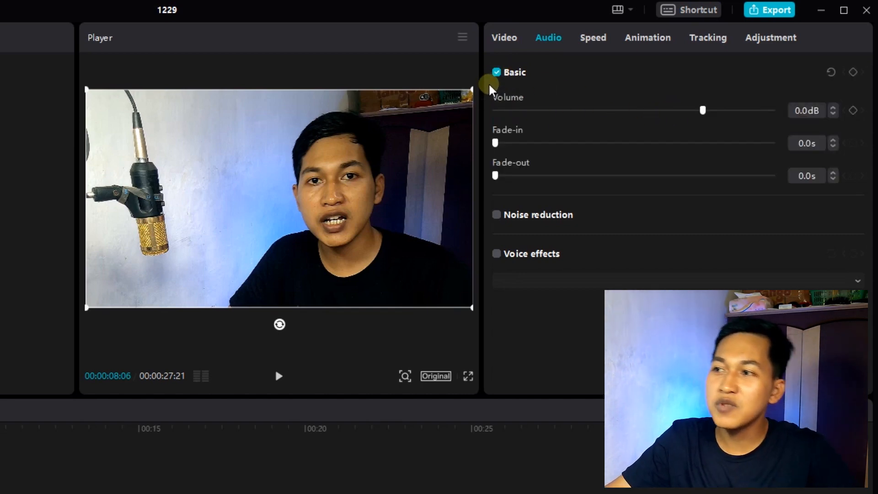
{"action": "left_click", "coordinate": [498, 72]}
Show the clip's speed settings and its combo animation presets.
{"action": "left_click", "coordinate": [593, 37]}
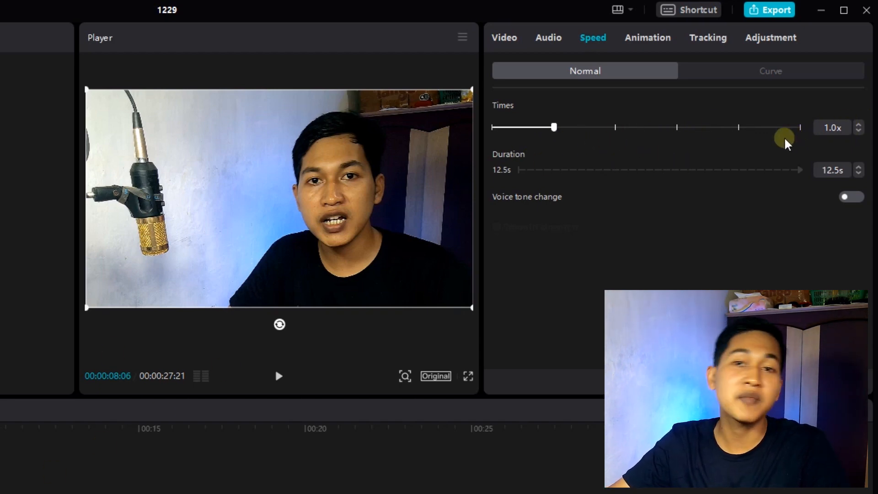
{"action": "left_click", "coordinate": [649, 37]}
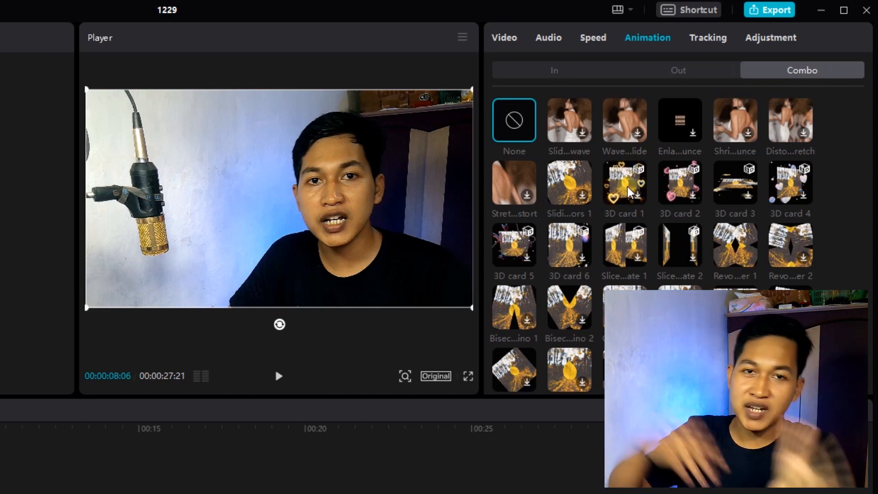
Show the clip's tracking options and choose motion tracking.
{"action": "left_click", "coordinate": [710, 39]}
{"action": "left_click", "coordinate": [567, 119]}
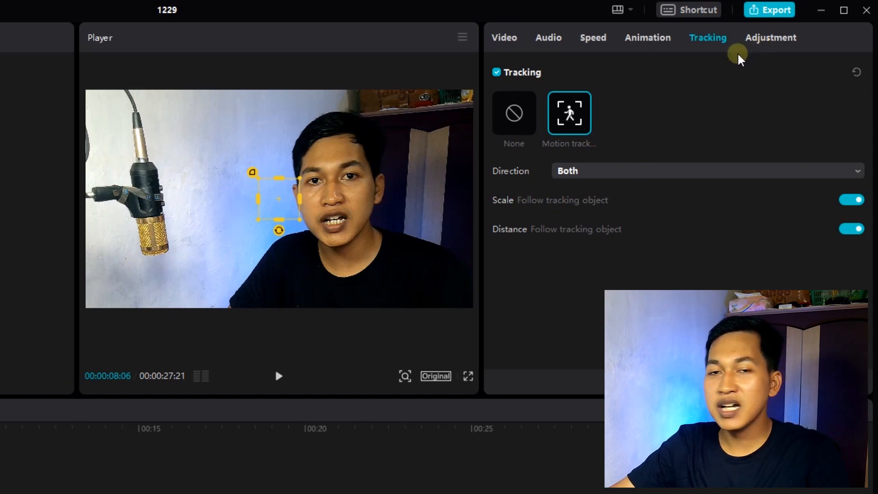
In the clip's HSL adjustment, set the blue Hue to 77 and Saturation to -96.
{"action": "left_click", "coordinate": [768, 41]}
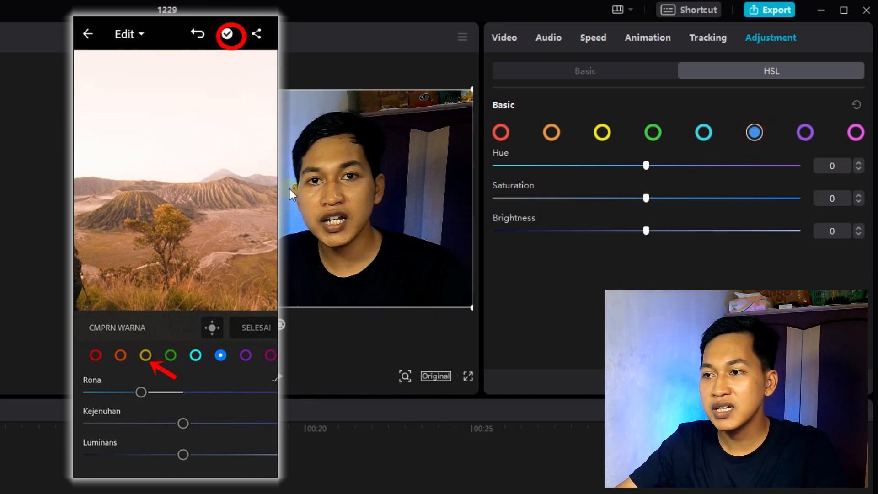
{"action": "left_click_drag", "start_coordinate": [648, 166], "coordinate": [756, 179]}
{"action": "left_click_drag", "start_coordinate": [648, 198], "coordinate": [781, 201]}
{"action": "left_click_drag", "start_coordinate": [684, 194], "coordinate": [498, 194]}
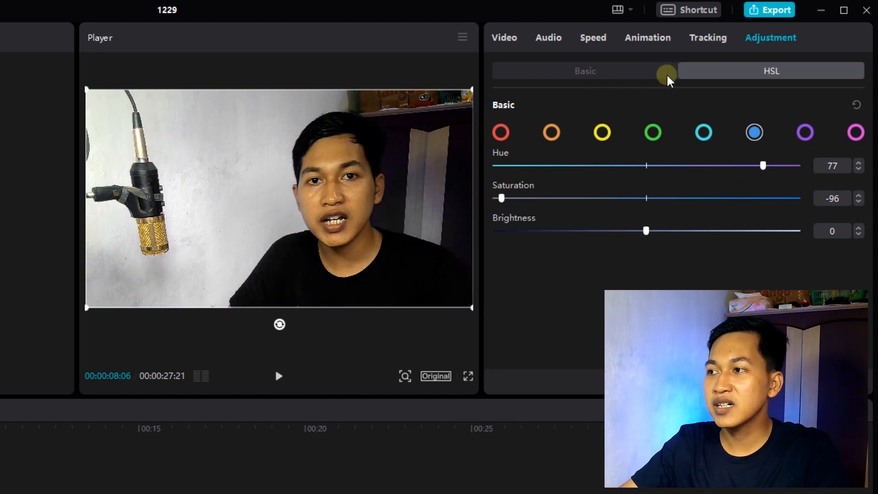
Look over the basic LUT and color adjustment settings, and return to the HSL settings.
{"action": "left_click", "coordinate": [645, 72]}
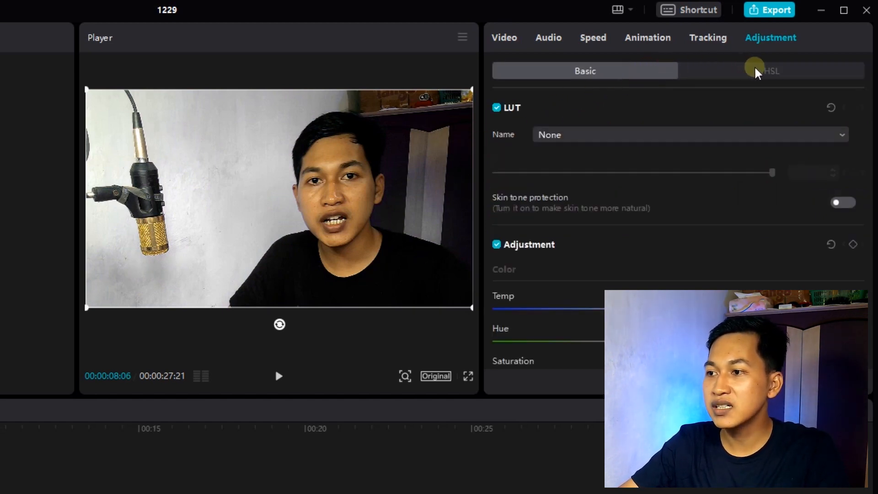
{"action": "scroll", "coordinate": [655, 260], "scroll_direction": "down", "scroll_amount": 2}
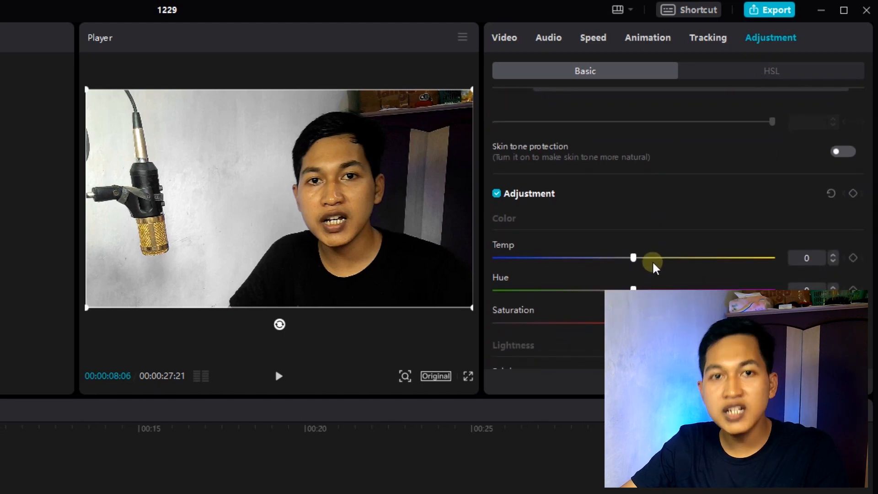
{"action": "left_click", "coordinate": [762, 70]}
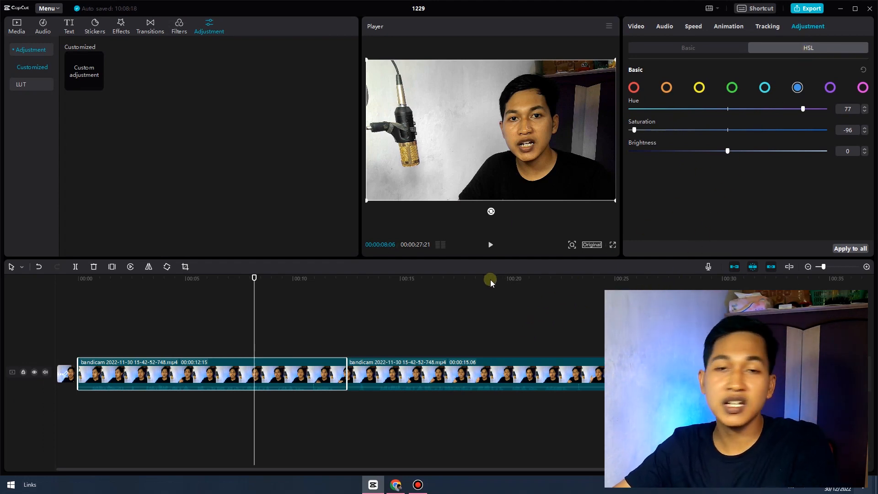
Move the playhead to 00:00:04:24 and reset the clip's HSL adjustments.
{"action": "left_click_drag", "start_coordinate": [254, 276], "coordinate": [182, 293]}
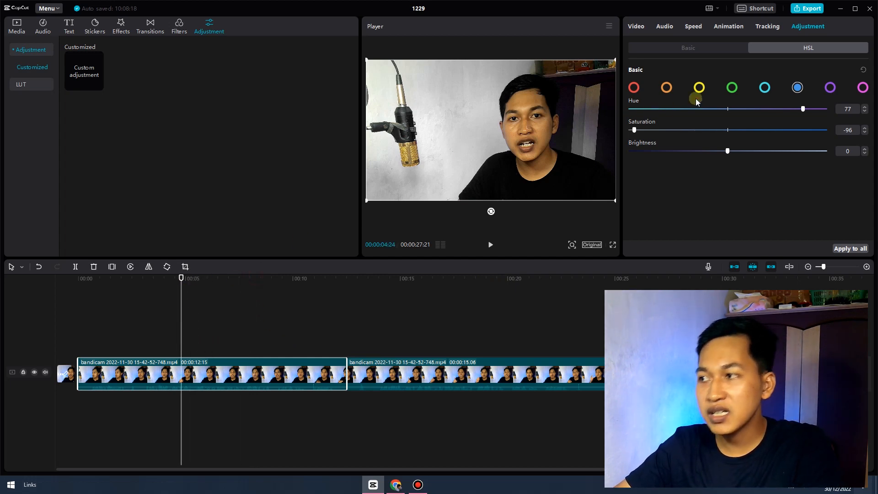
{"action": "left_click", "coordinate": [863, 69]}
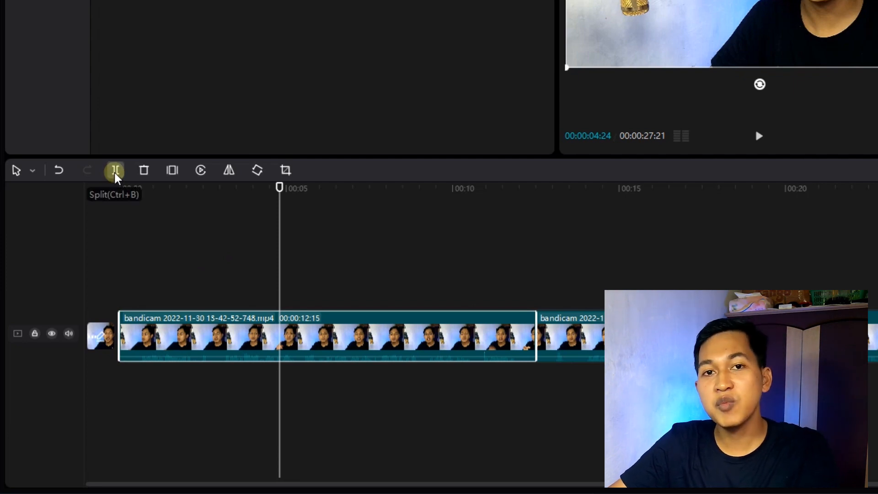
Try splitting the selected clip at 00:00:07:04 and undo the split.
{"action": "left_click_drag", "start_coordinate": [280, 189], "coordinate": [358, 188]}
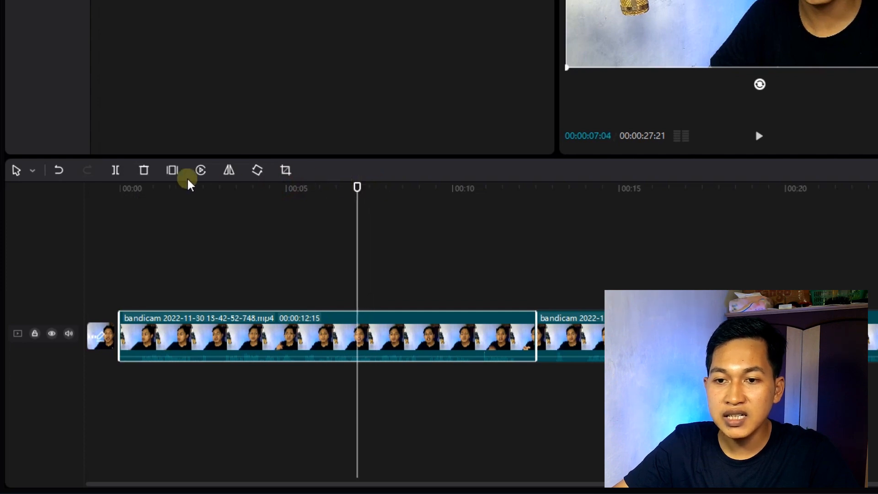
{"action": "left_click", "coordinate": [117, 172]}
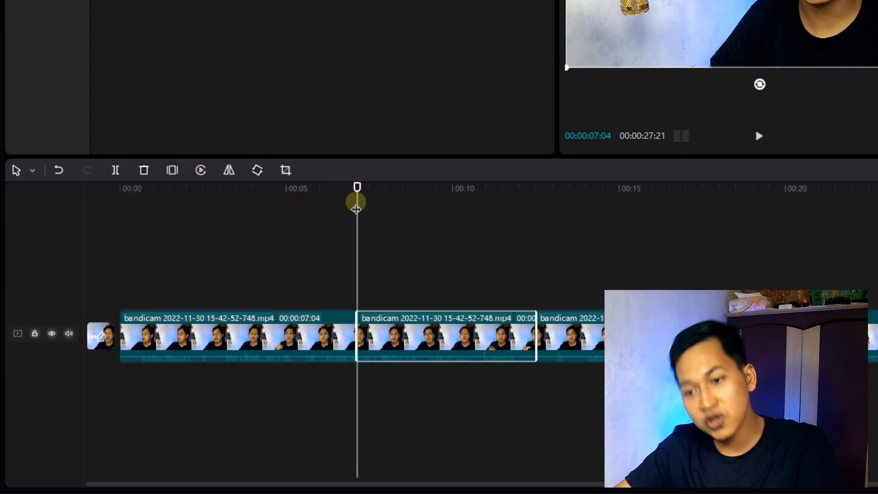
{"action": "key", "text": "ctrl+z"}
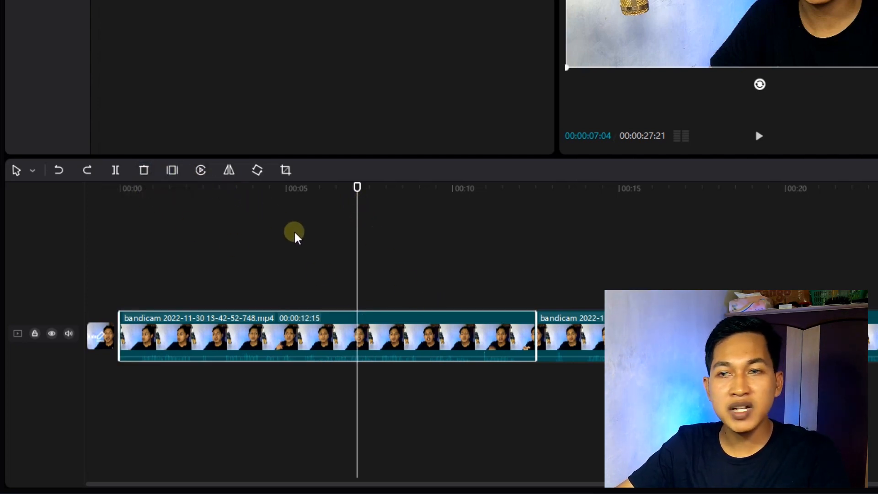
Start reversing the selected clip and cancel it, and mirror the clip and flip it back.
{"action": "left_click", "coordinate": [206, 176]}
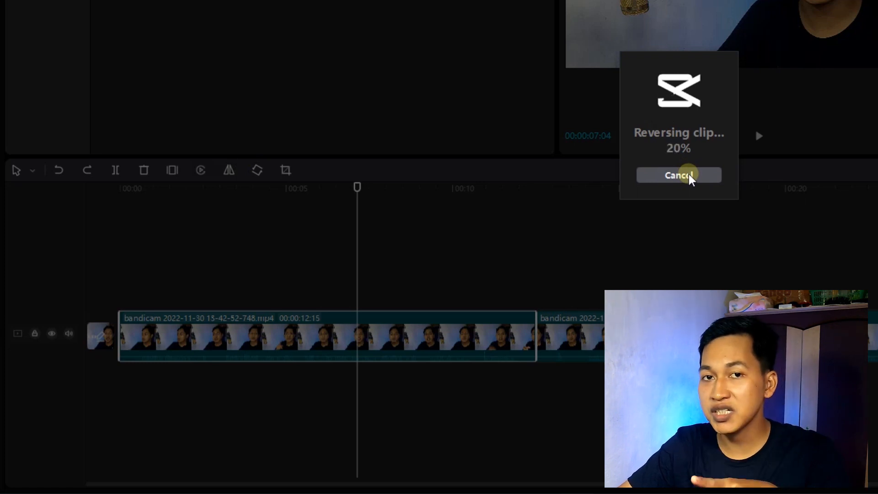
{"action": "left_click", "coordinate": [687, 175]}
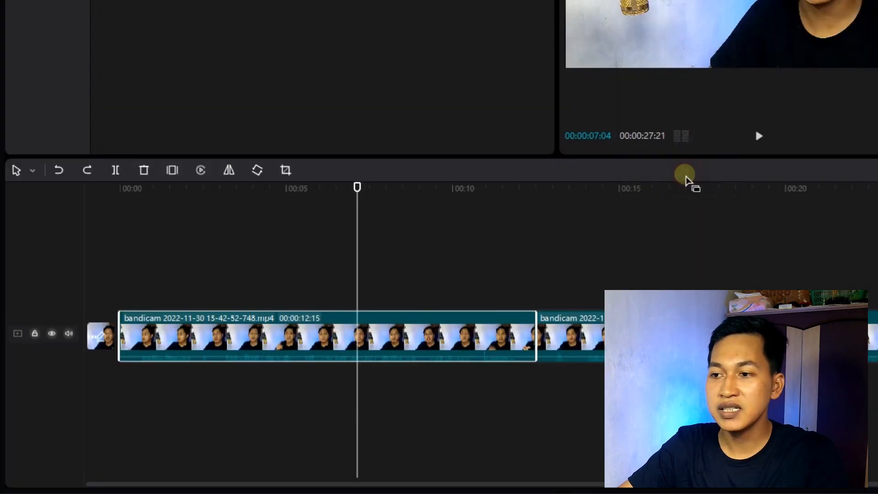
{"action": "left_click", "coordinate": [231, 171]}
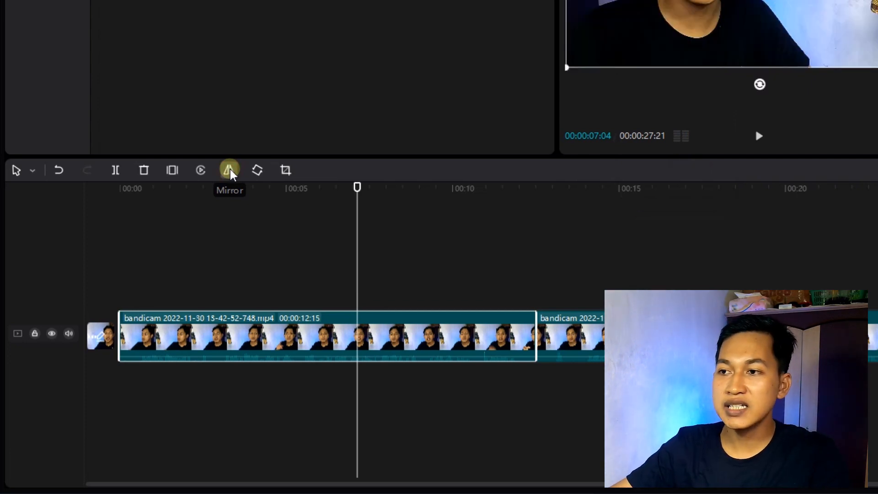
{"action": "left_click", "coordinate": [231, 171]}
Move the playhead to 00:00:06:01 and show the clip's crop and rotation options, leaving them without changes.
{"action": "left_click_drag", "start_coordinate": [357, 186], "coordinate": [321, 189]}
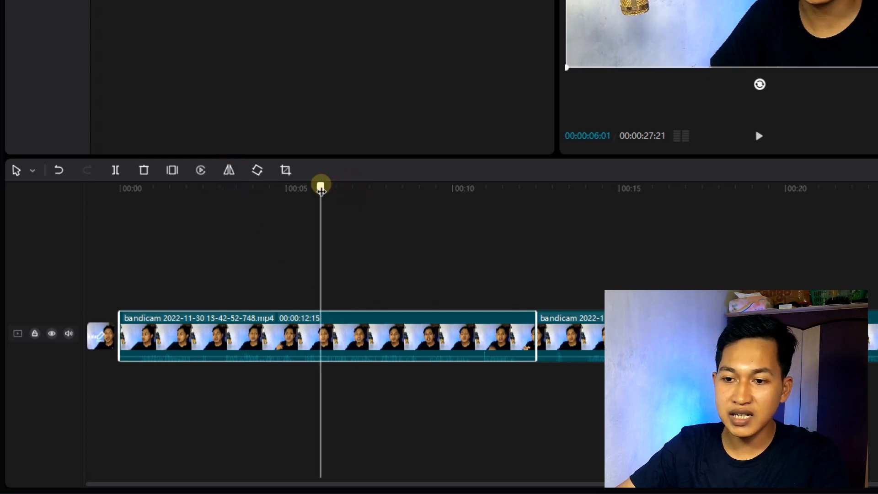
{"action": "left_click", "coordinate": [289, 173]}
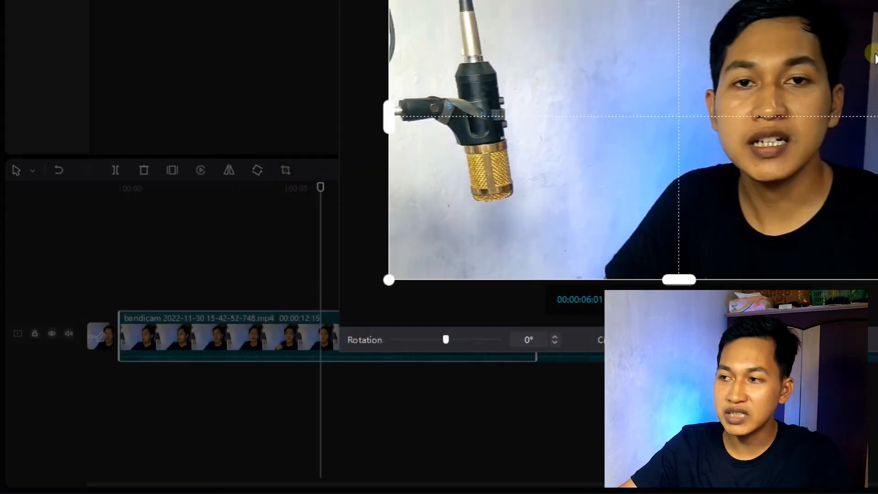
{"action": "key", "text": "Escape"}
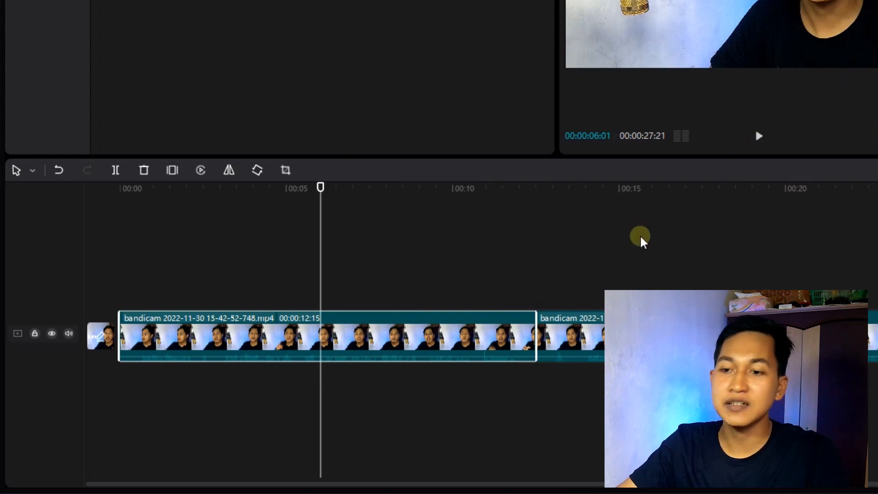
Hide the main video track and show it again.
{"action": "left_click", "coordinate": [51, 335]}
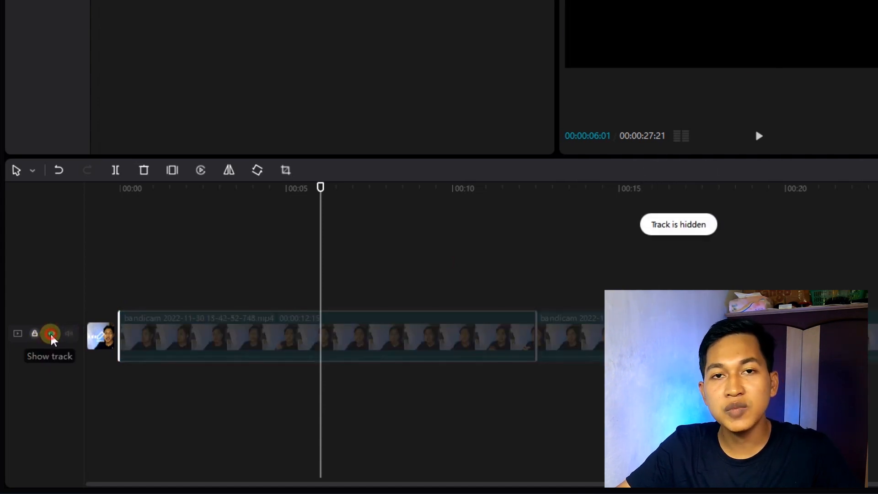
{"action": "left_click", "coordinate": [50, 335]}
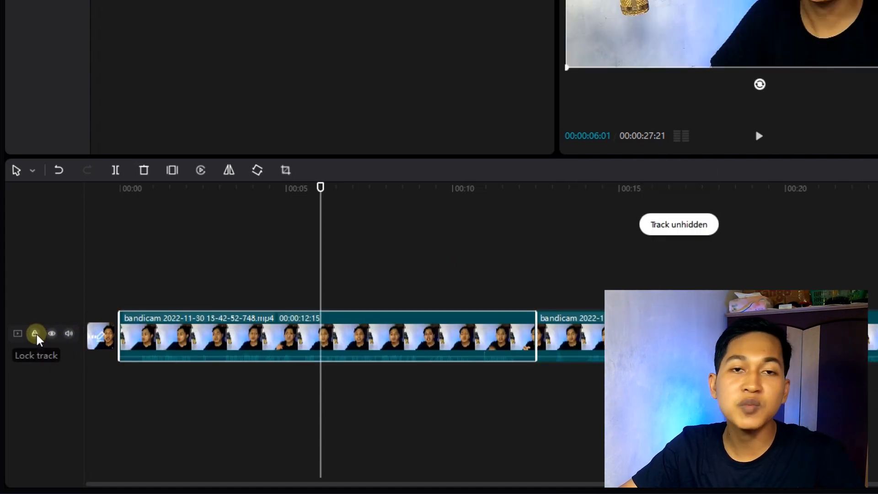